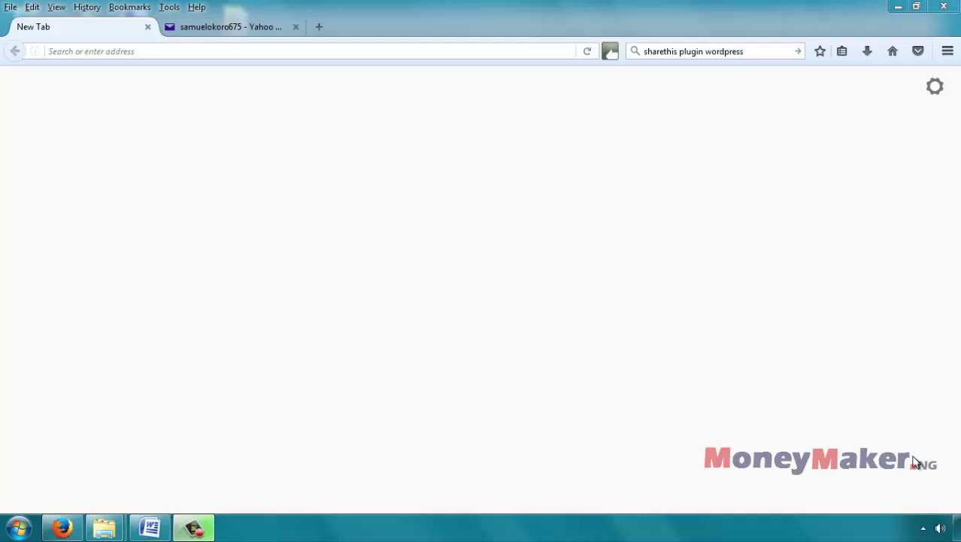
# Step: Load godaddy.com in the blank Firefox tab, landing on the uk.godaddy.com home page
pyautogui.click(307, 50)
pyautogui.write('g')
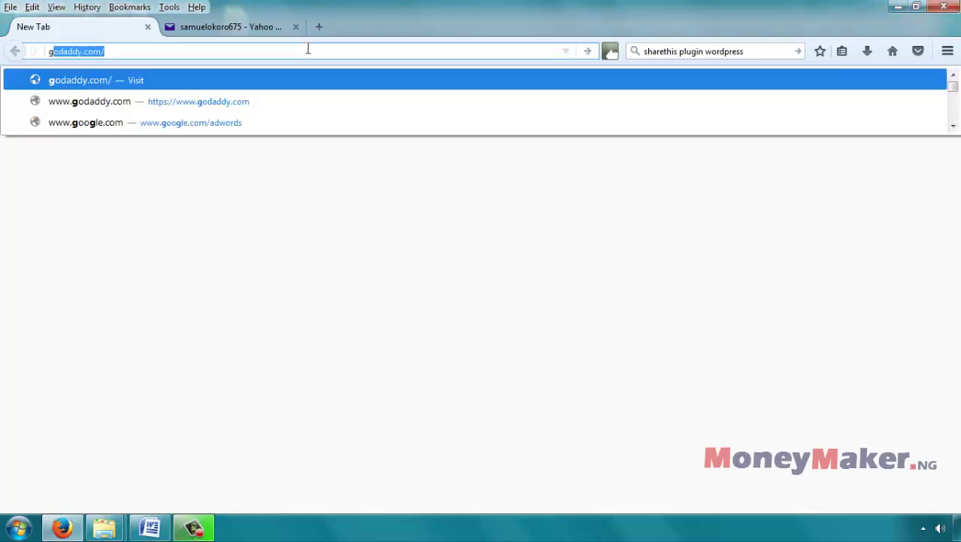
pyautogui.write('odaddy')
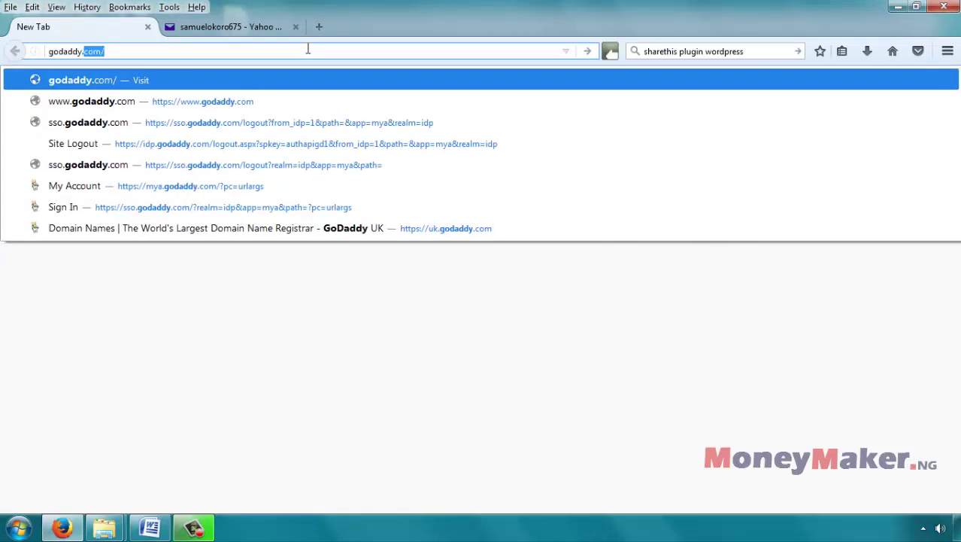
pyautogui.write('.com')
pyautogui.press('Return')
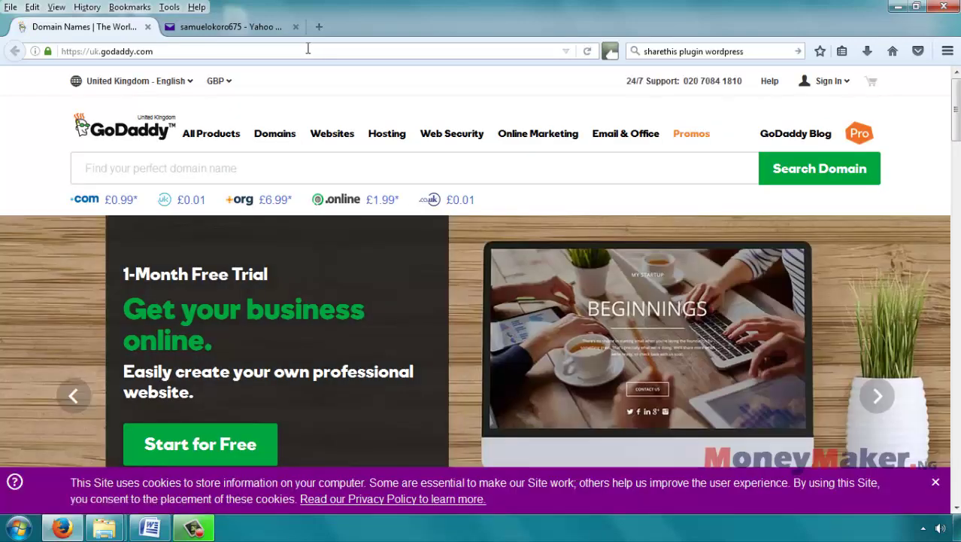
# Step: Sign in to the GoDaddy account with the username and password, dismissing Firefox's save-login prompt
pyautogui.click(828, 81)
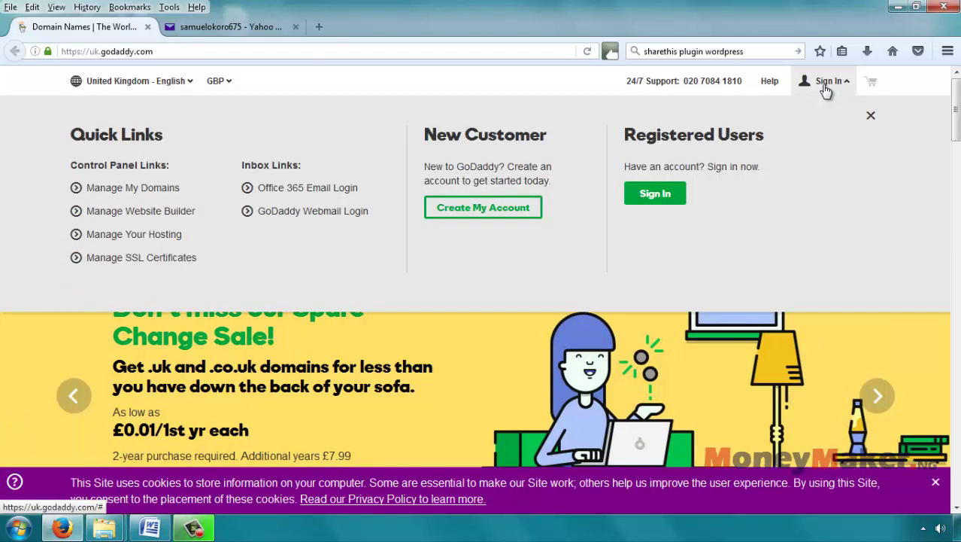
pyautogui.click(651, 197)
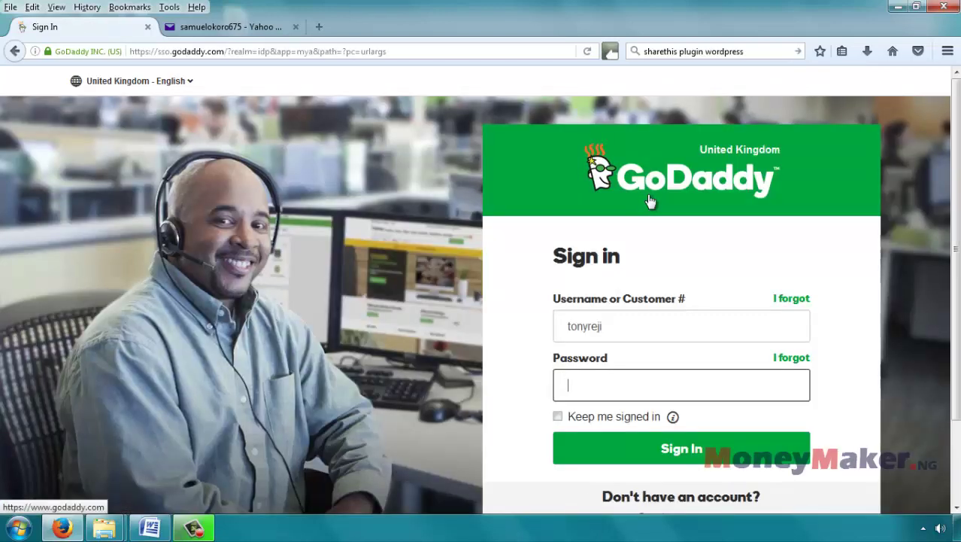
pyautogui.click(615, 333)
pyautogui.press('BackSpace')
pyautogui.press('BackSpace')
pyautogui.press('BackSpace')
pyautogui.press('BackSpace')
pyautogui.press('BackSpace')
pyautogui.press('BackSpace')
pyautogui.press('BackSpace')
pyautogui.press('BackSpace')
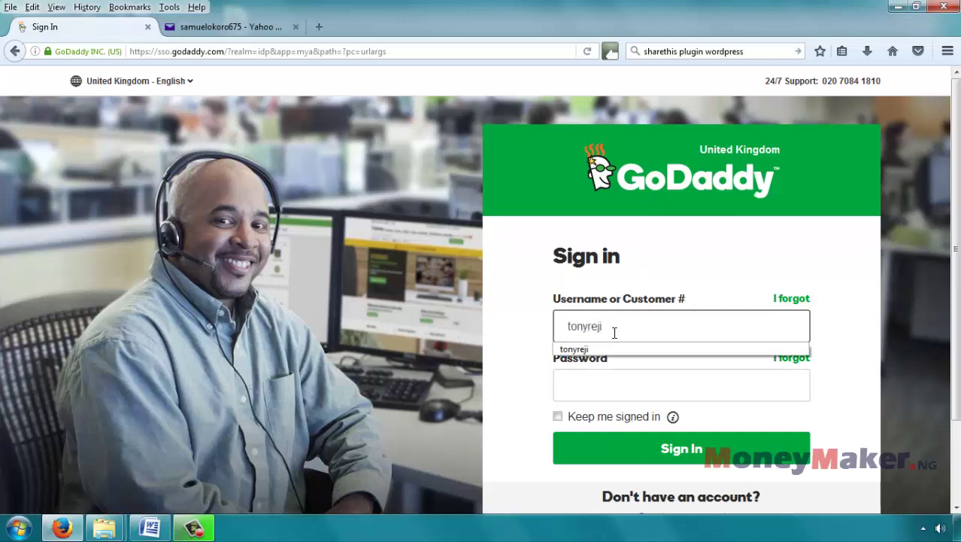
pyautogui.press('Tab')
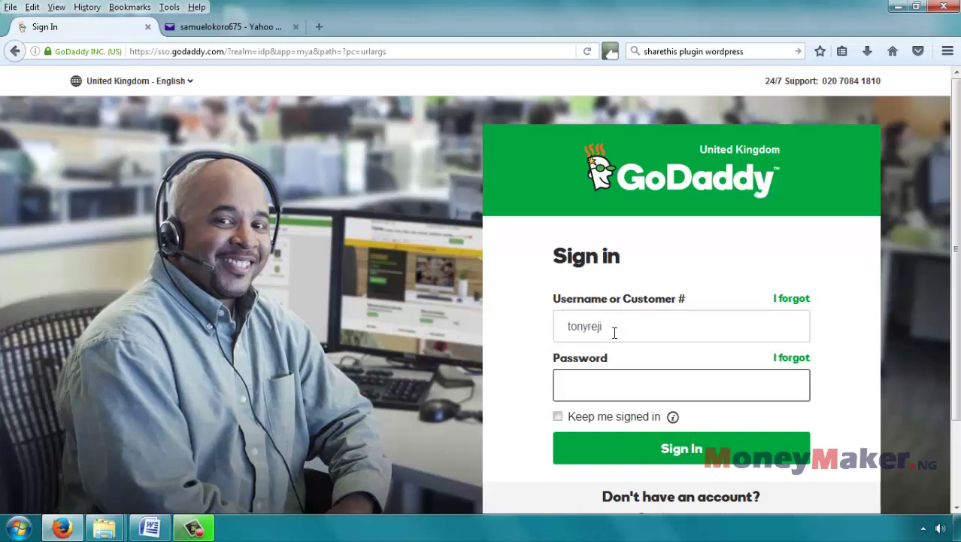
pyautogui.write('•••••••••')
pyautogui.click(659, 450)
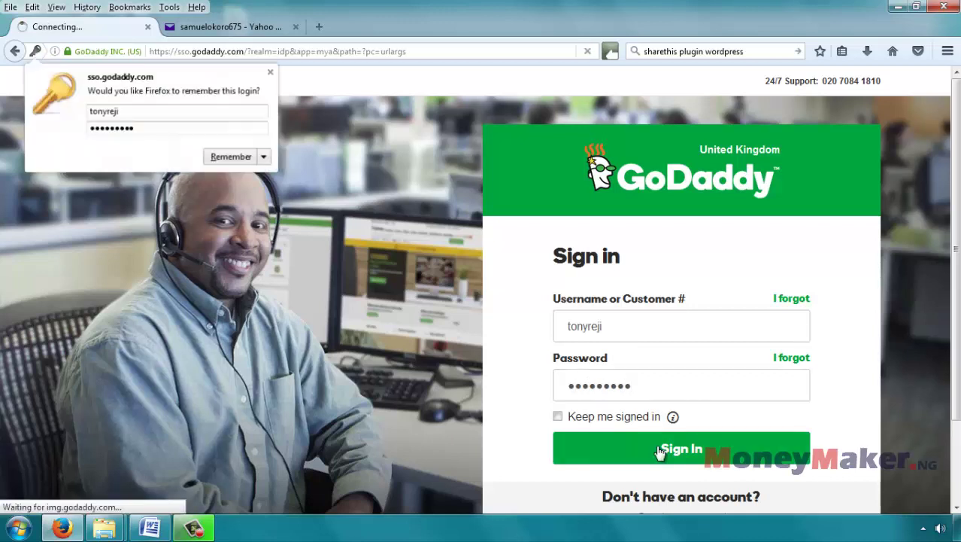
pyautogui.click(272, 72)
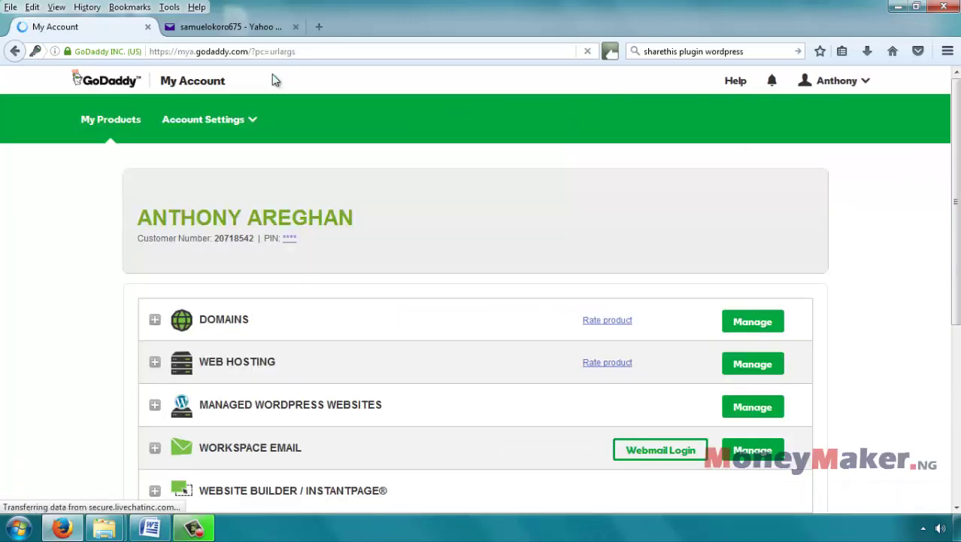
# Step: Expand Web Hosting under My Products and open Manage for the NG4N.com account
pyautogui.scroll(-4, 446, 205)
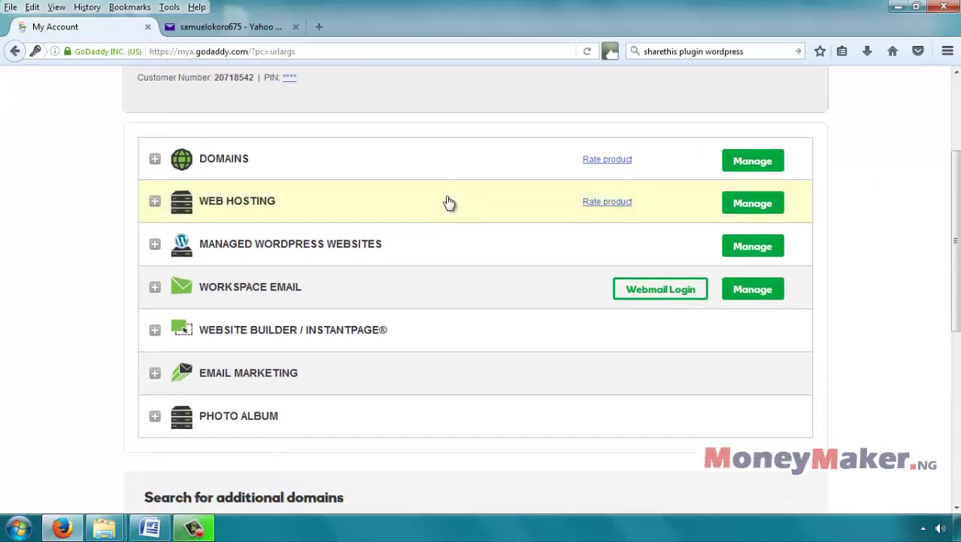
pyautogui.click(216, 206)
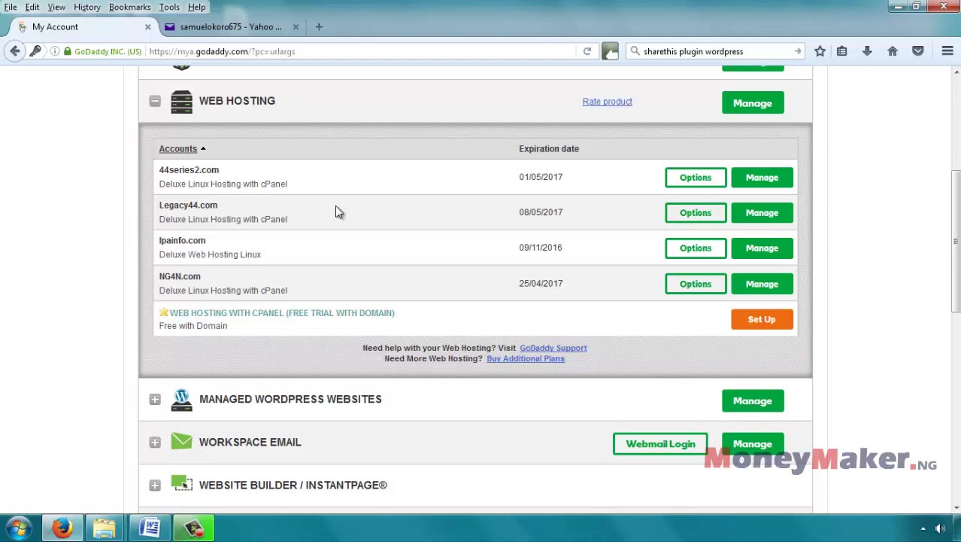
pyautogui.click(759, 285)
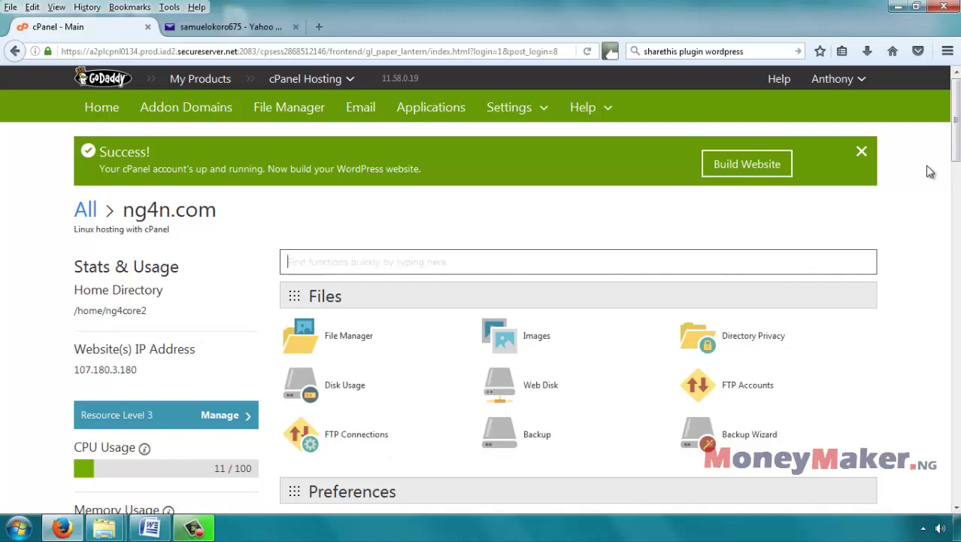
# Step: Scroll the cPanel home page down to the Domains section showing Subdomains
pyautogui.scroll(-2, 938, 158)
pyautogui.scroll(-5, 728, 198)
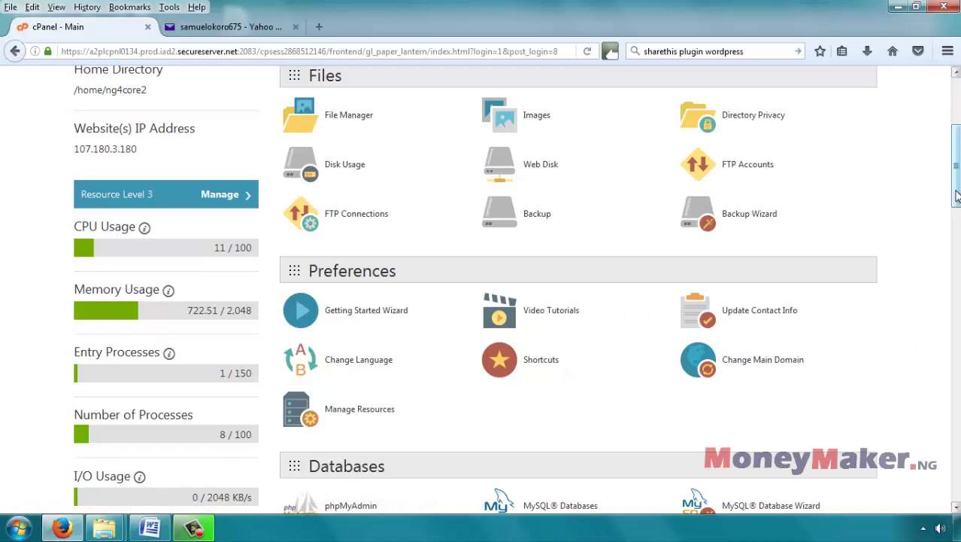
pyautogui.moveTo(954, 194); pyautogui.dragTo(952, 267)
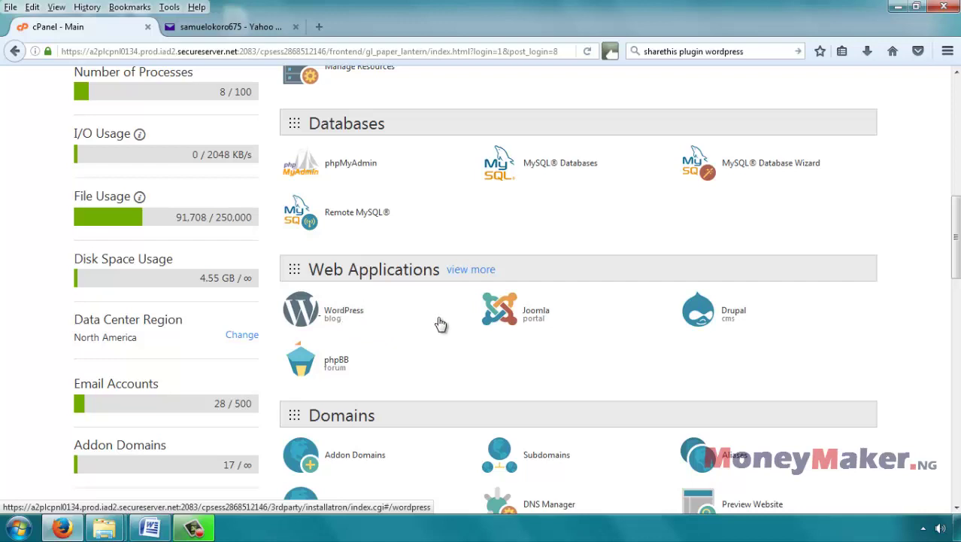
pyautogui.scroll(-5, 324, 196)
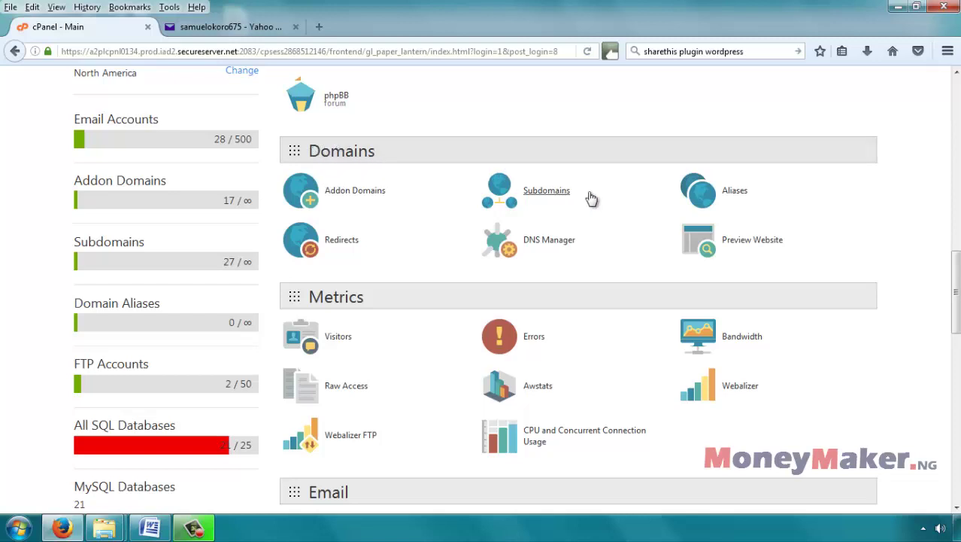
# Step: Open the Subdomains page and enter 'resale' as the new subdomain name
pyautogui.click(549, 194)
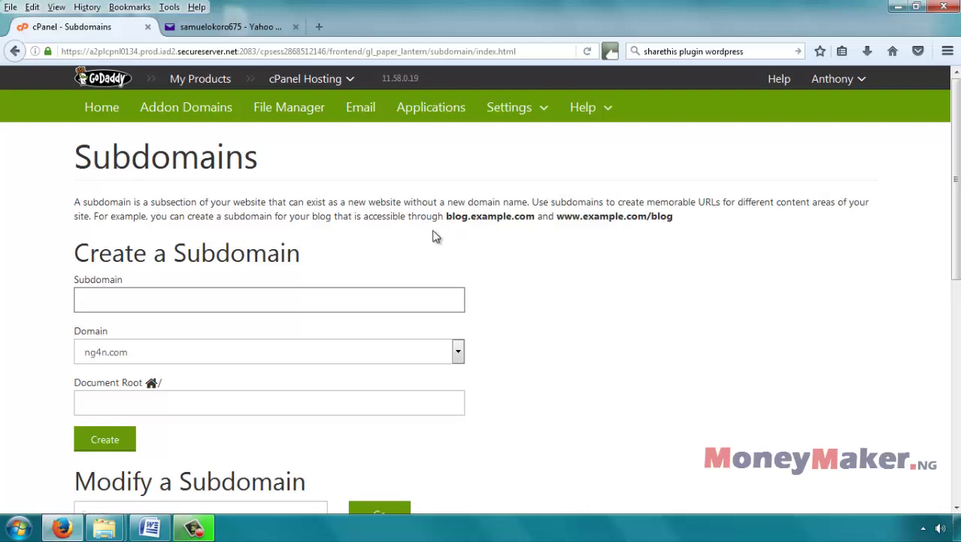
pyautogui.moveTo(446, 216); pyautogui.dragTo(470, 220)
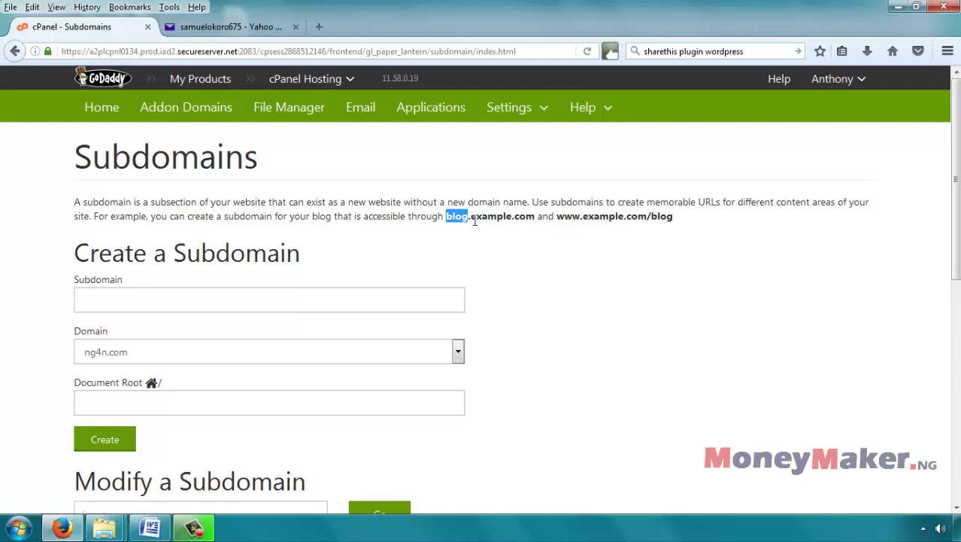
pyautogui.click(472, 217)
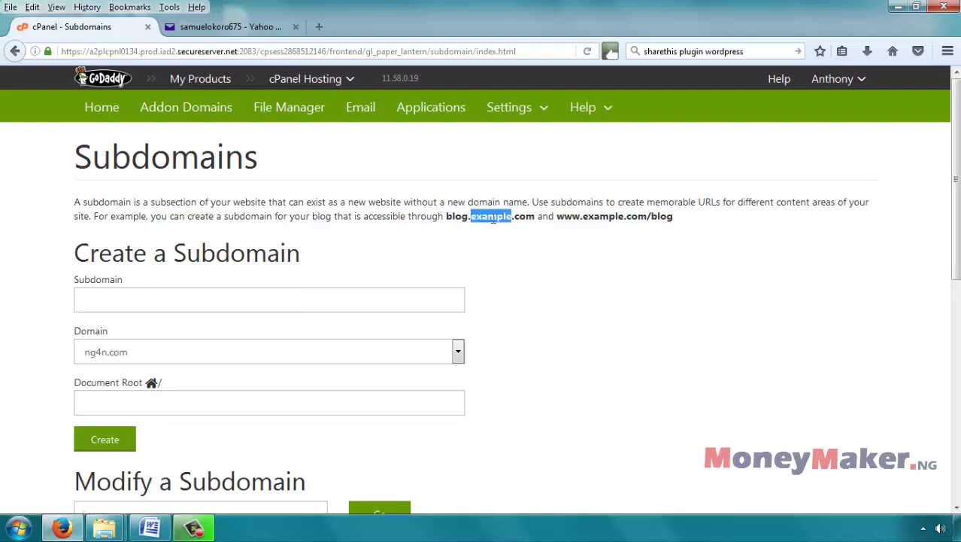
pyautogui.click(566, 230)
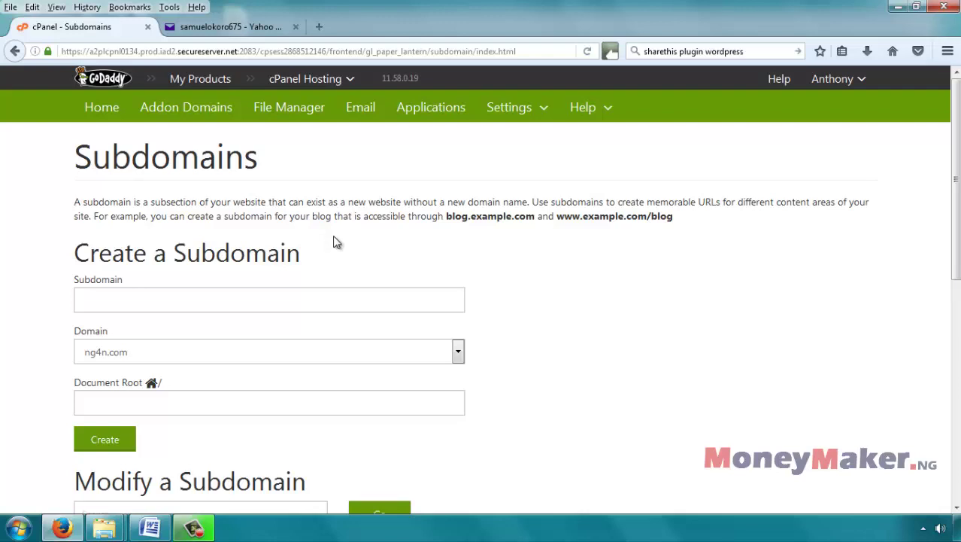
pyautogui.click(310, 300)
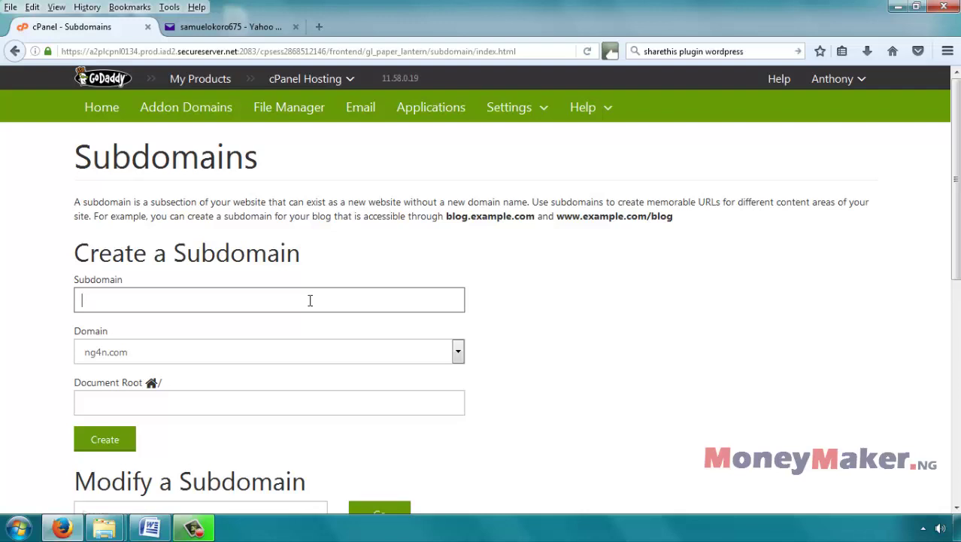
pyautogui.write('resale')
# Step: Choose richnigerian.com as the parent domain with document root public_html/resale
pyautogui.click(336, 358)
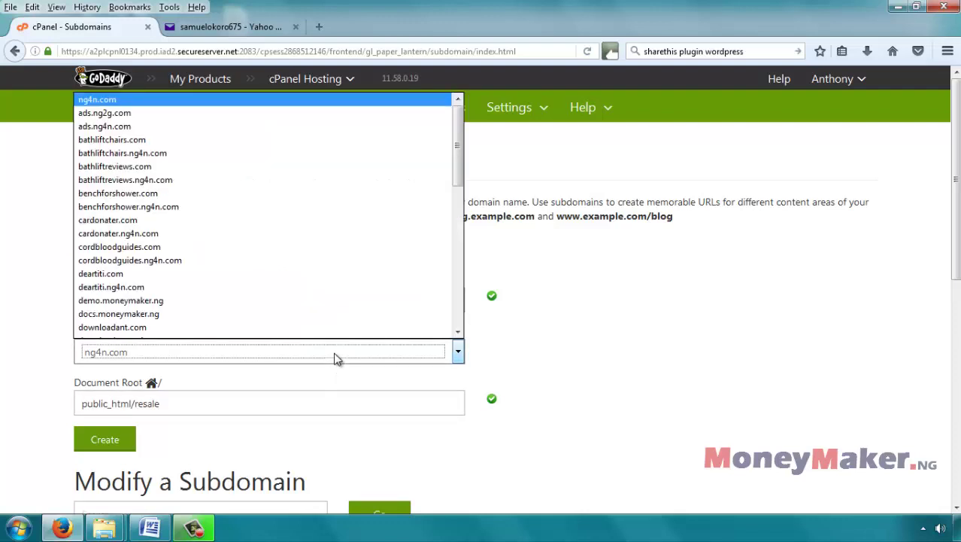
pyautogui.scroll(-2, 316, 261)
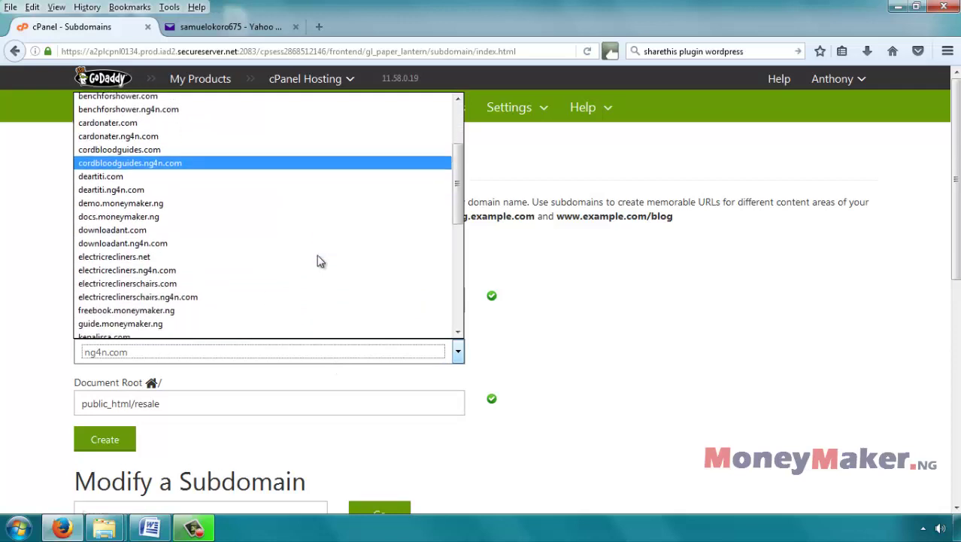
pyautogui.scroll(-4, 317, 261)
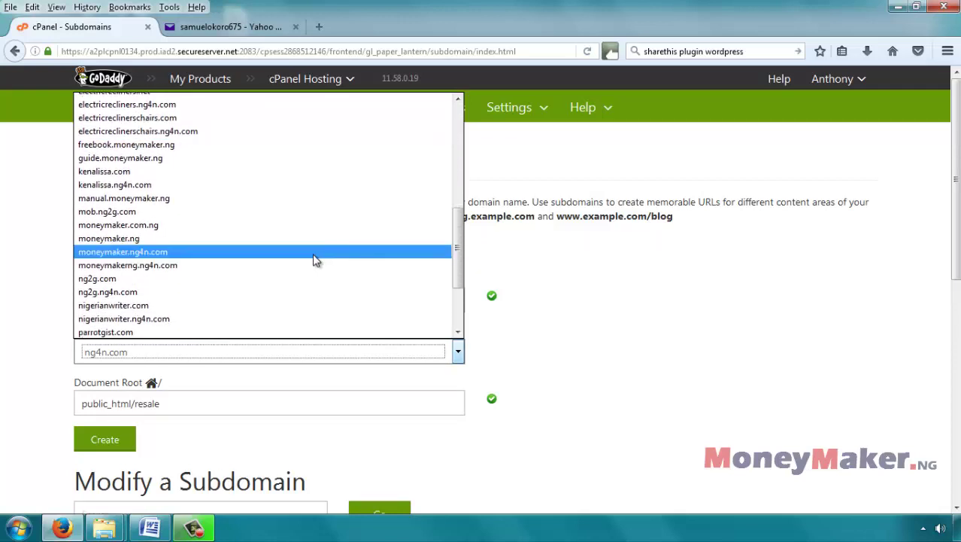
pyautogui.scroll(-2, 315, 261)
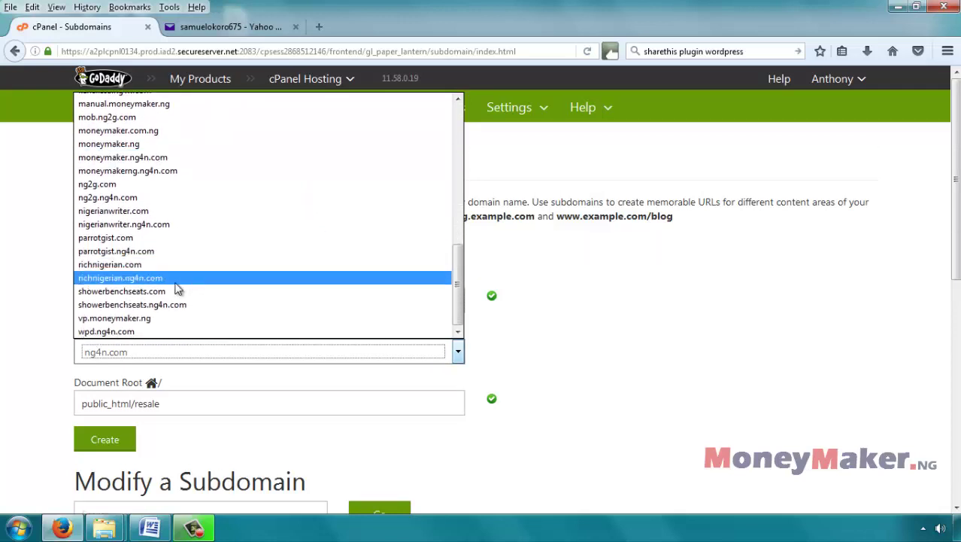
pyautogui.click(145, 264)
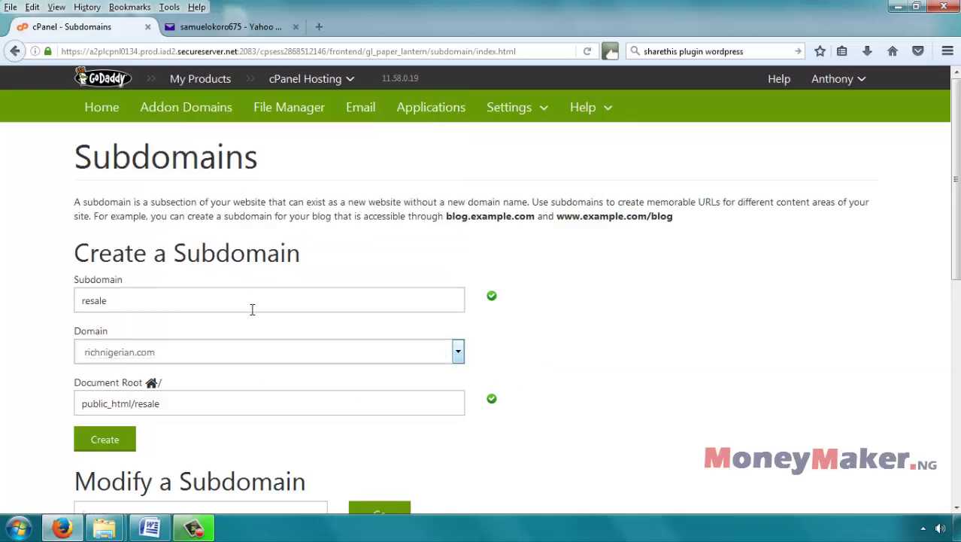
pyautogui.click(213, 289)
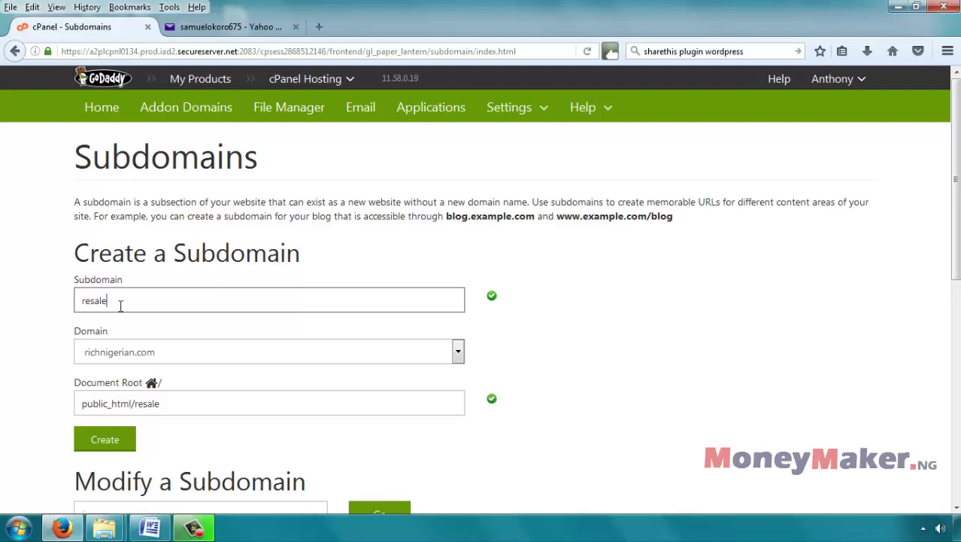
pyautogui.doubleClick(90, 301)
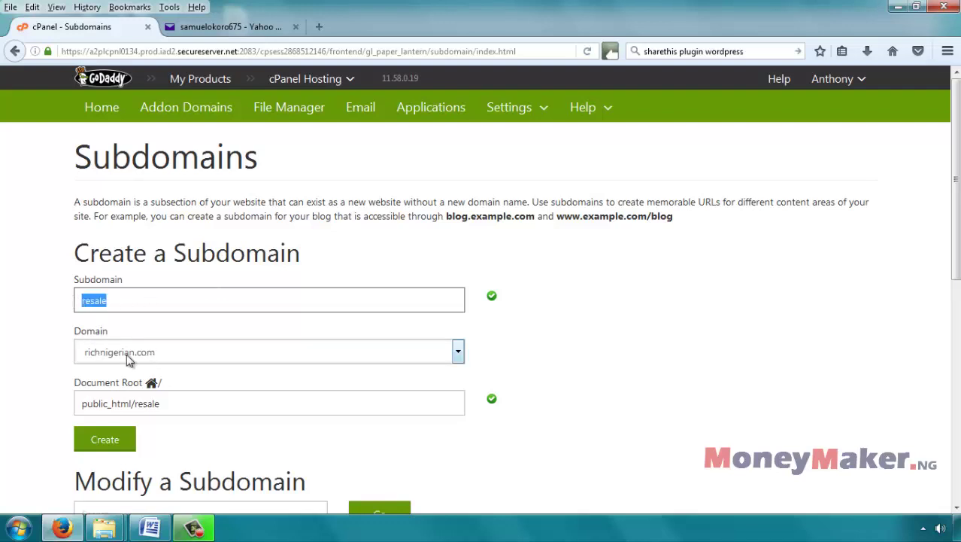
pyautogui.click(193, 405)
# Step: Submit the form with Create so resale.richnigerian.com is reported as created successfully
pyautogui.scroll(-3, 237, 384)
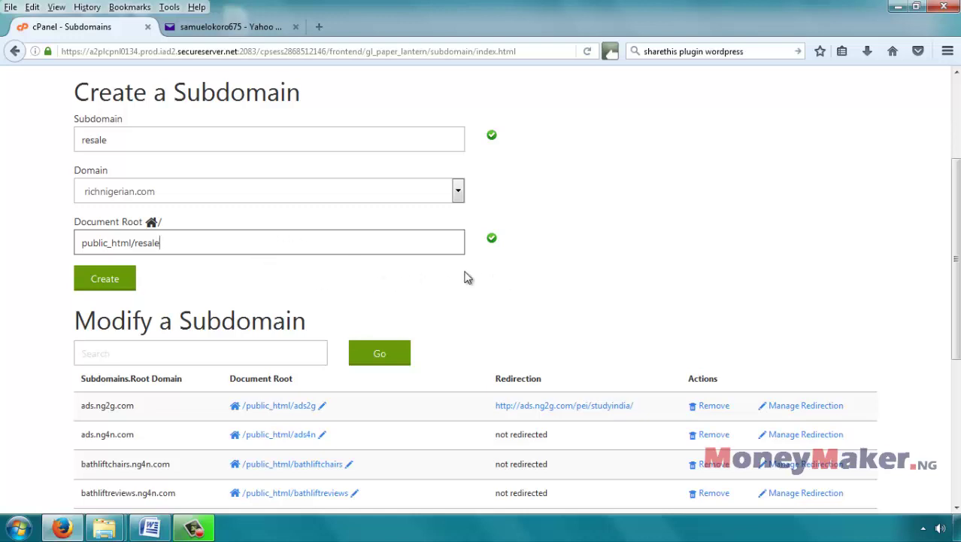
pyautogui.scroll(-3, 530, 274)
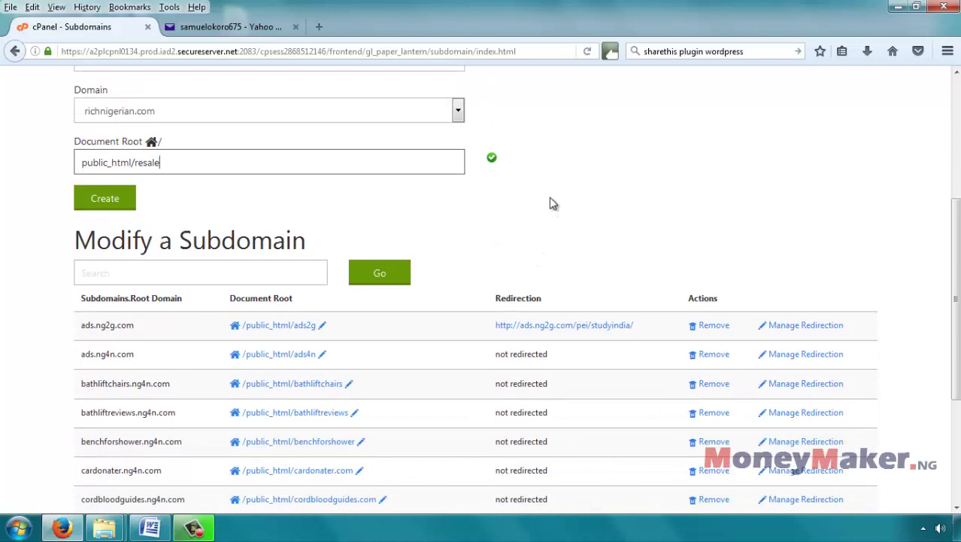
pyautogui.click(107, 196)
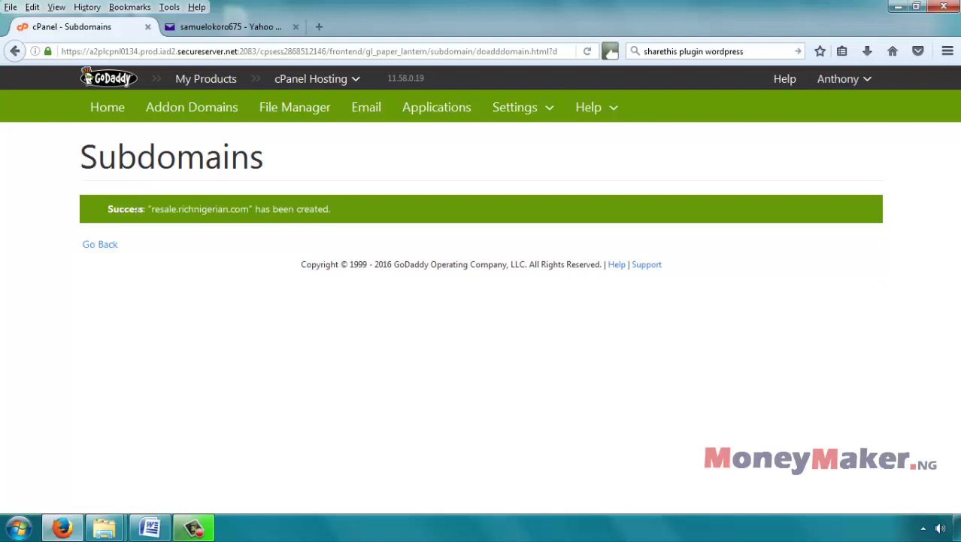
# Step: Go back through Subdomains to the cPanel Home dashboard and open a new blank tab
pyautogui.click(102, 245)
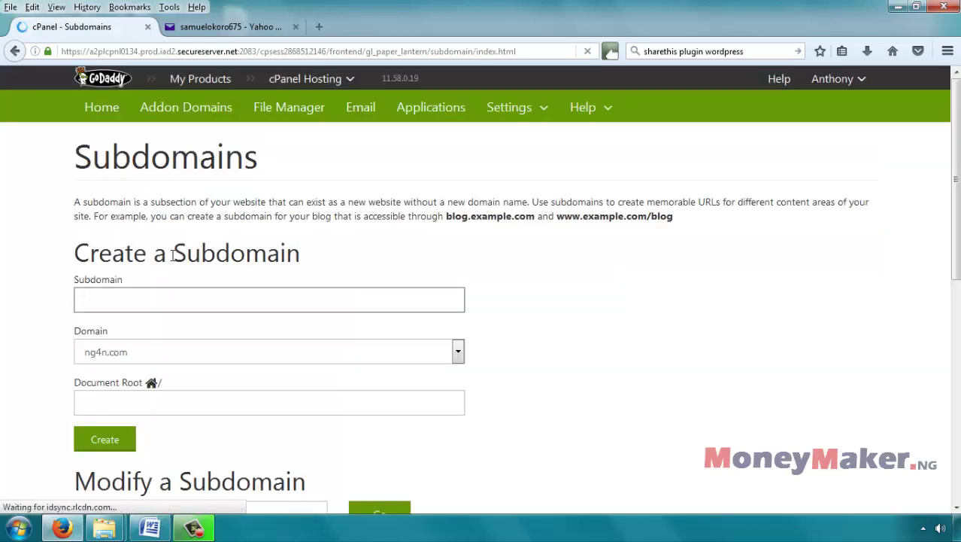
pyautogui.scroll(-3, 350, 183)
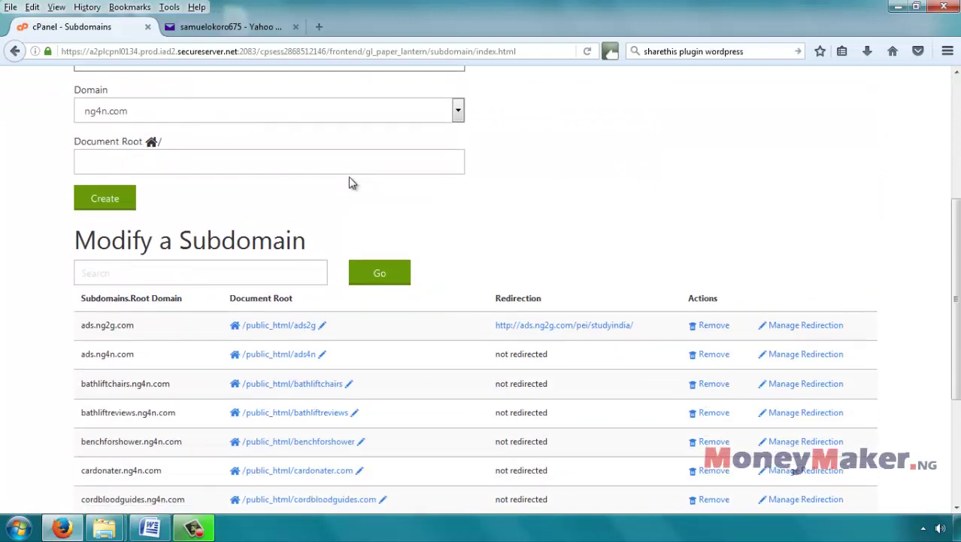
pyautogui.scroll(3, 350, 182)
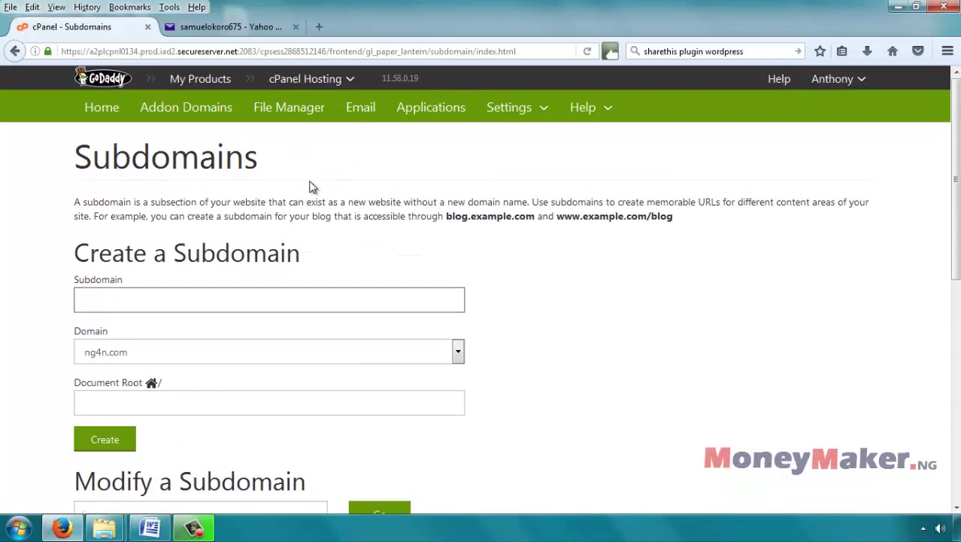
pyautogui.click(101, 111)
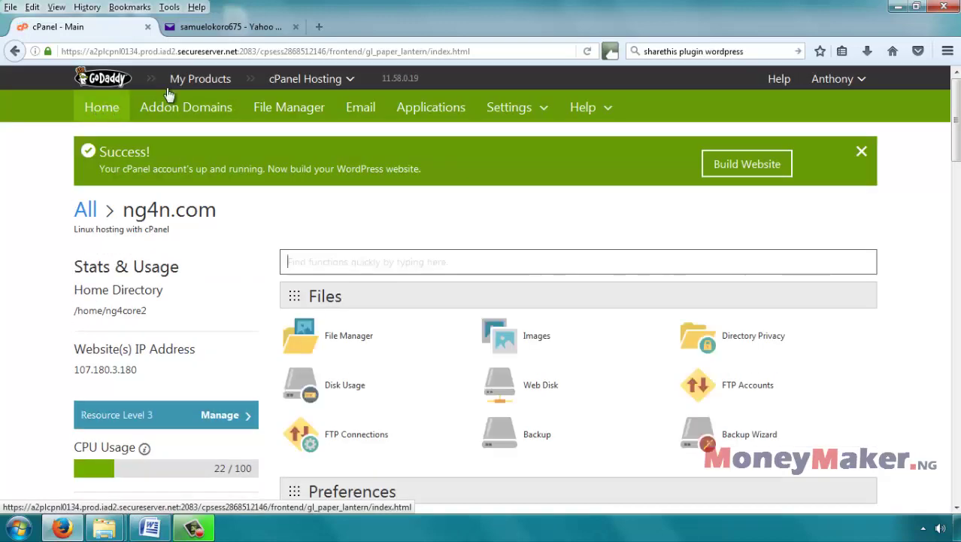
pyautogui.click(317, 28)
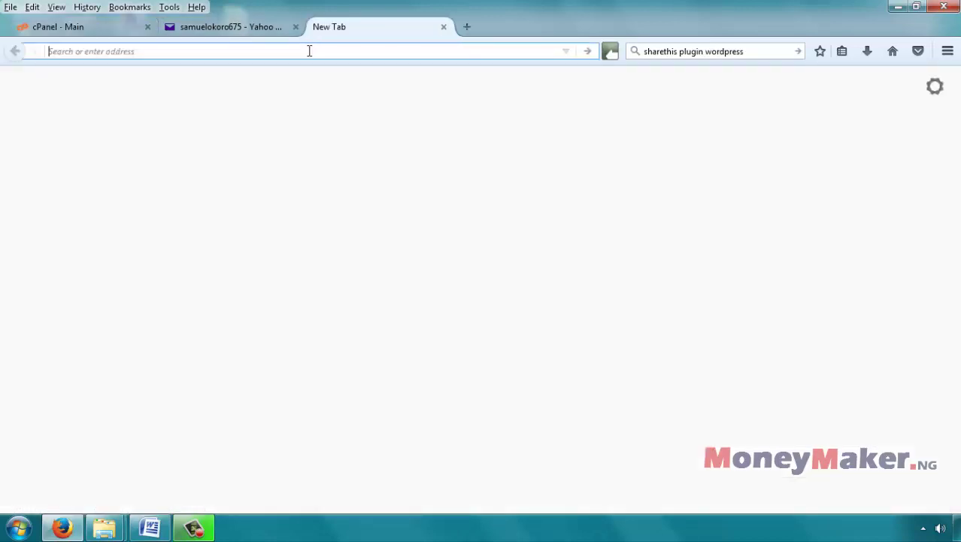
# Step: Visit resale.richnigerian.com in the new tab, which returns a Server not found error
pyautogui.write('re')
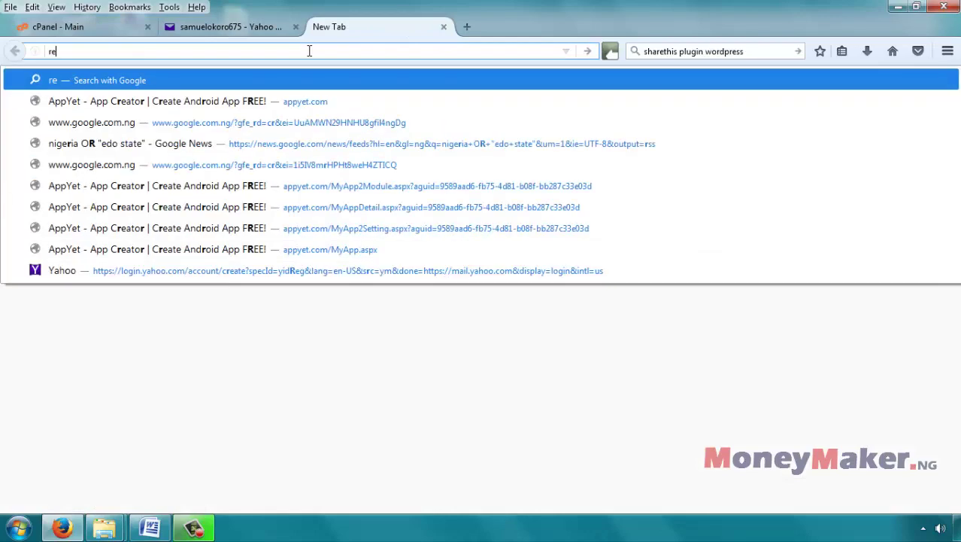
pyautogui.write('sale.richnigerian.com')
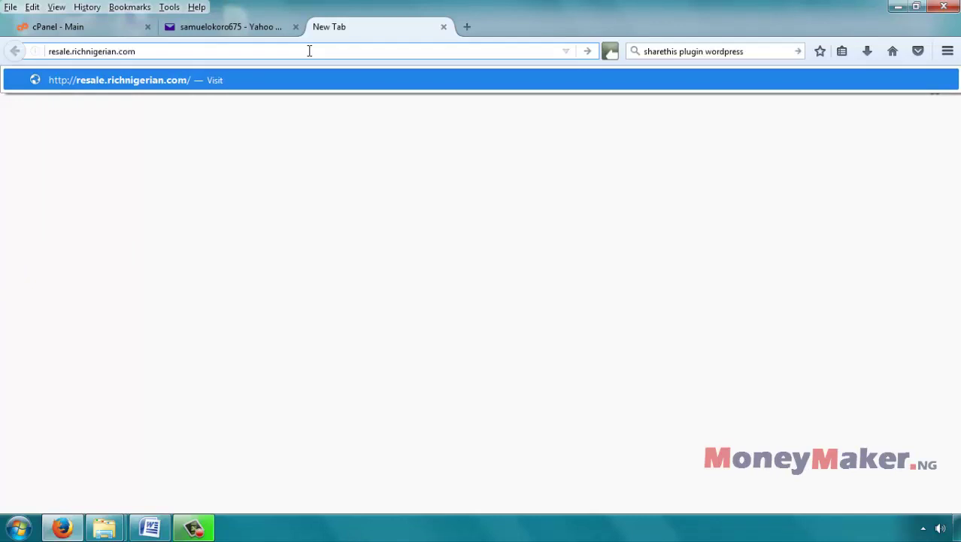
pyautogui.press('Return')
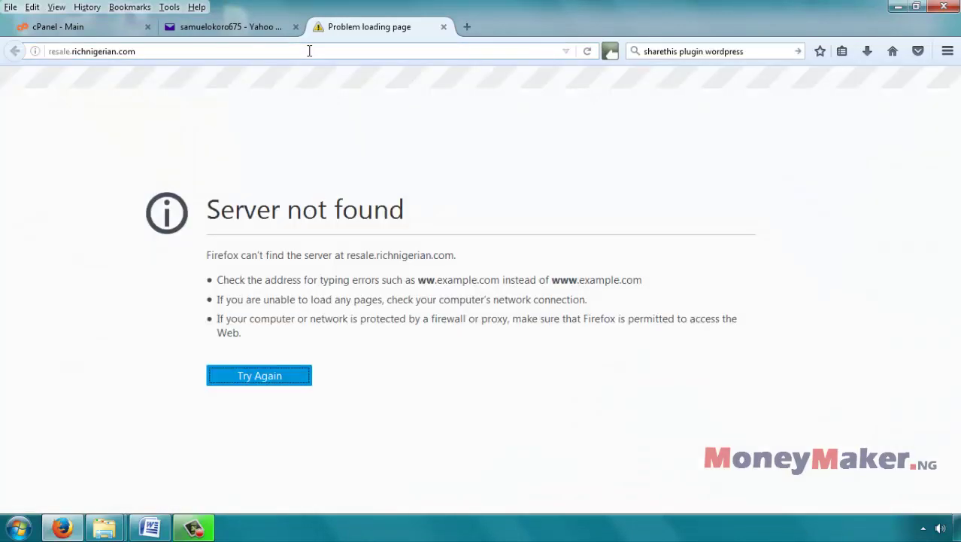
# Step: Switch back to the cPanel - Main tab and scroll down to Web Applications
pyautogui.click(99, 29)
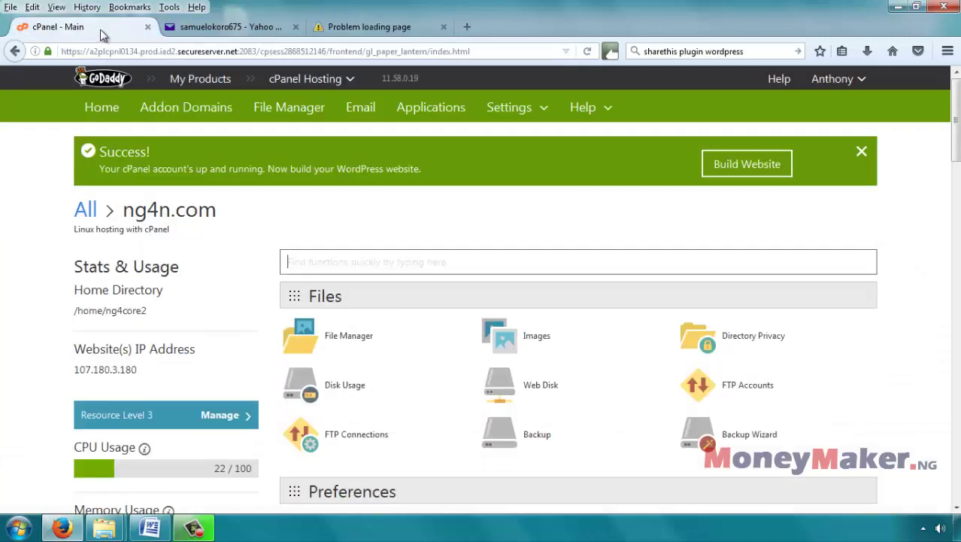
pyautogui.middleClick(482, 233)
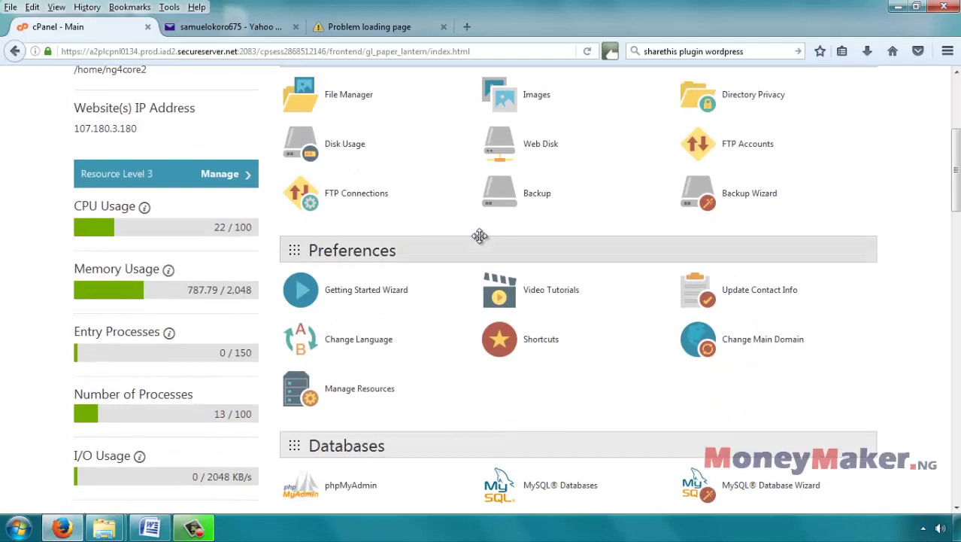
pyautogui.scroll(5, 481, 237)
pyautogui.scroll(-3, 470, 240)
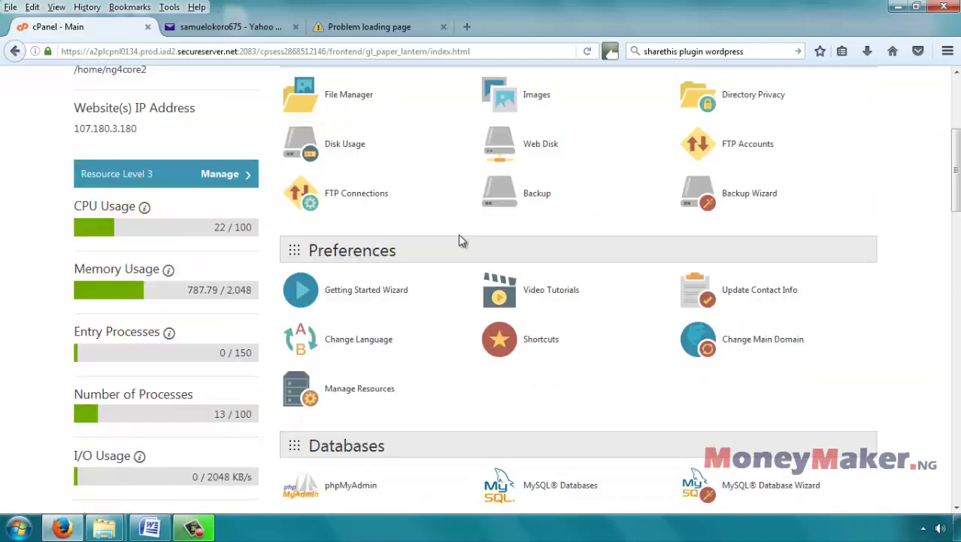
pyautogui.scroll(-5, 457, 239)
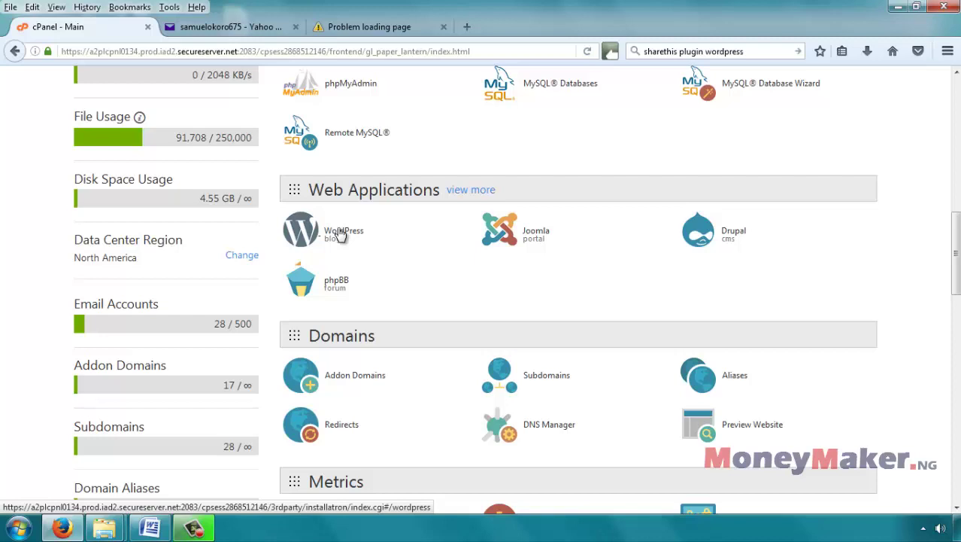
# Step: Open the Installatron WordPress page and choose 'install this application' from the install dropdown
pyautogui.click(340, 235)
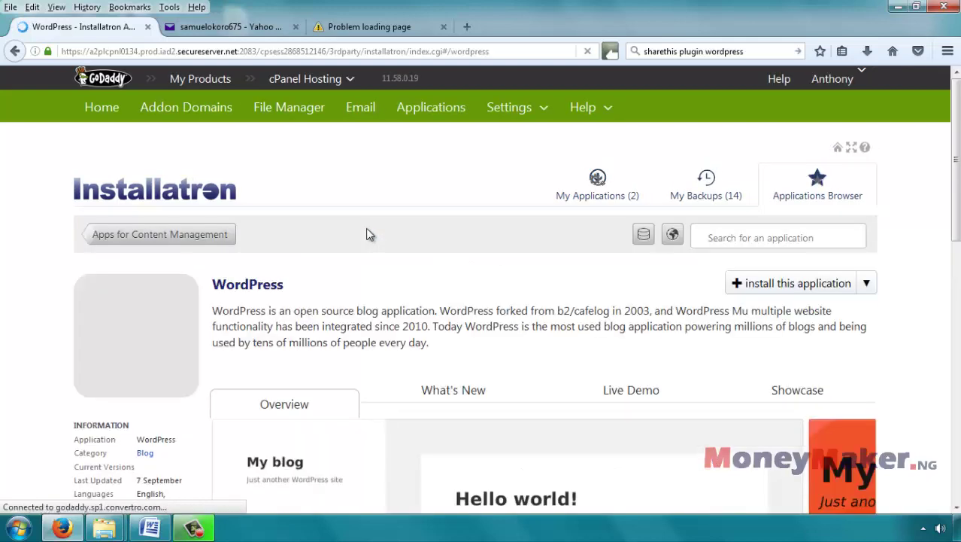
pyautogui.scroll(-3, 368, 232)
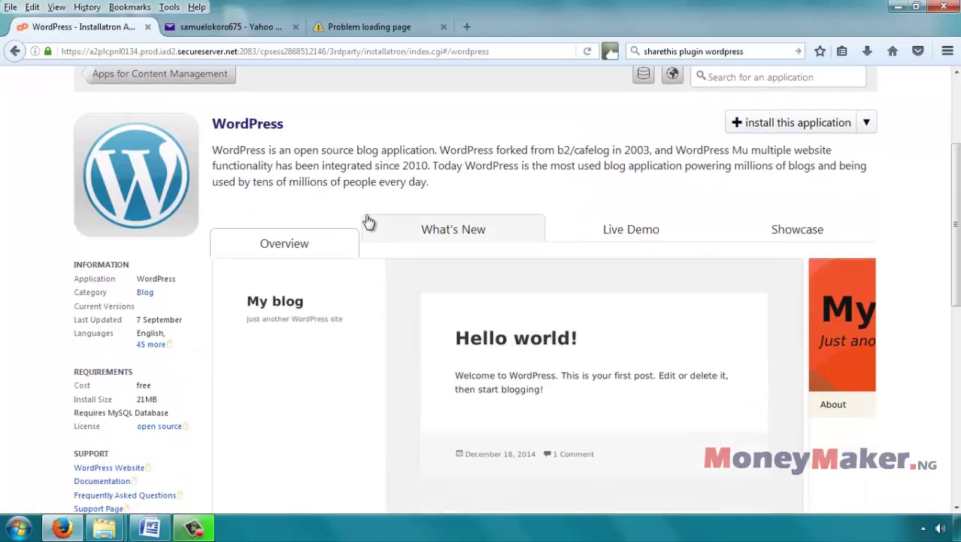
pyautogui.scroll(-3, 368, 222)
pyautogui.scroll(-7, 383, 236)
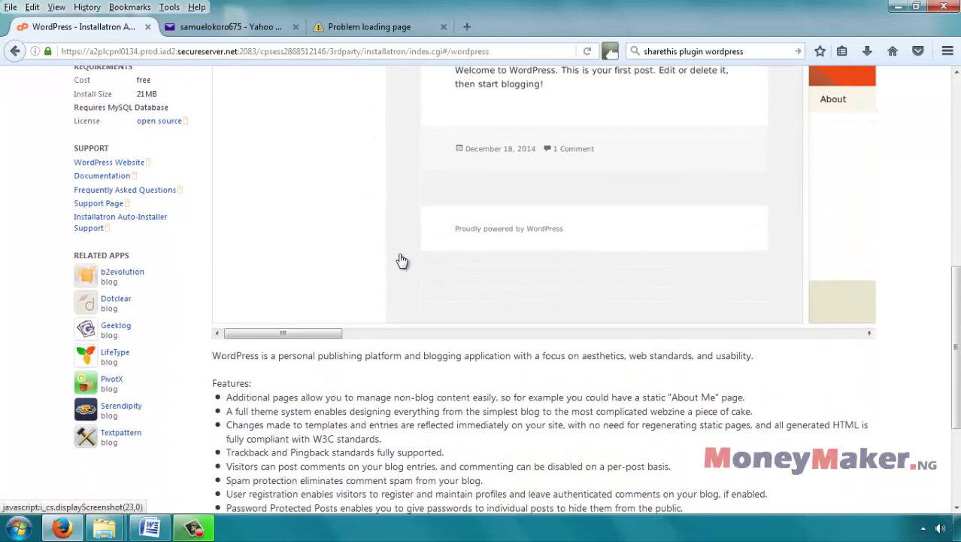
pyautogui.scroll(-4, 400, 263)
pyautogui.scroll(15, 435, 237)
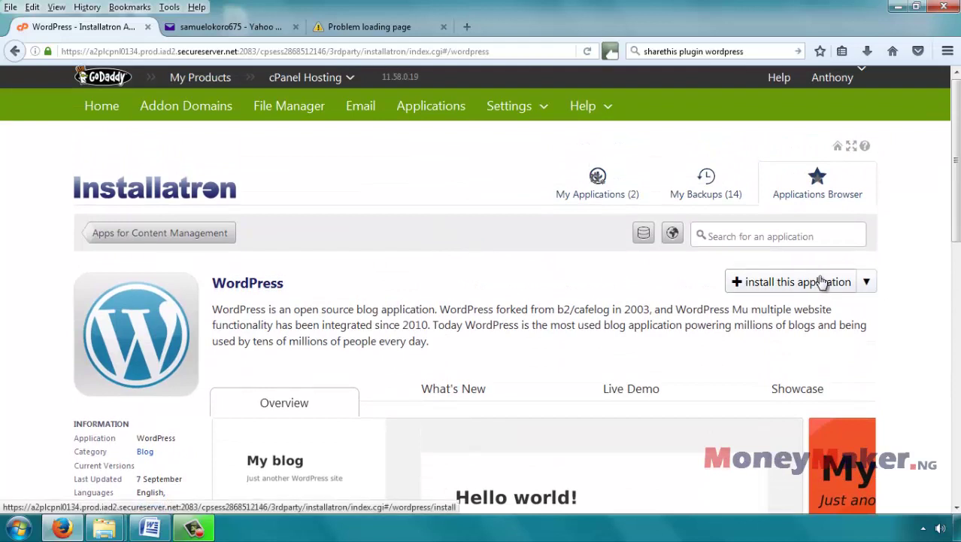
pyautogui.click(868, 283)
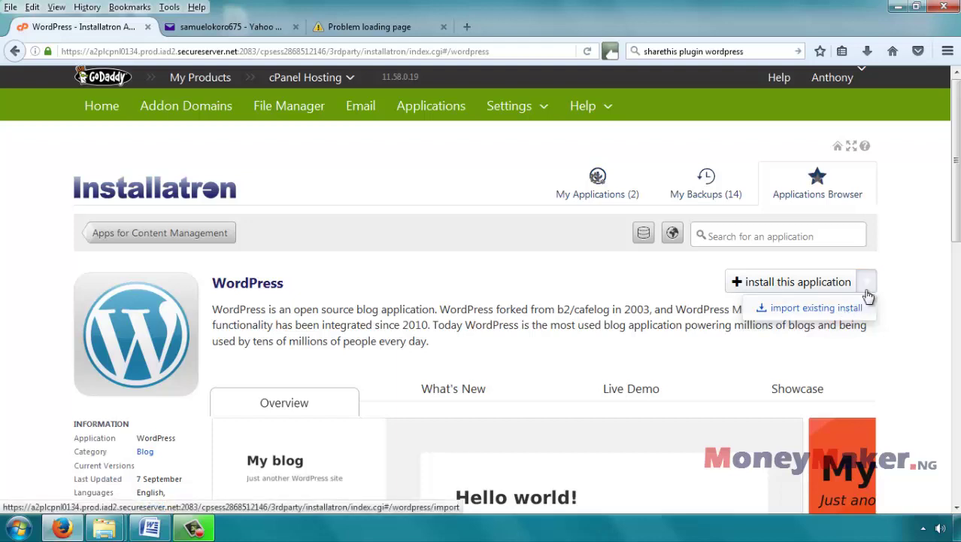
pyautogui.click(784, 283)
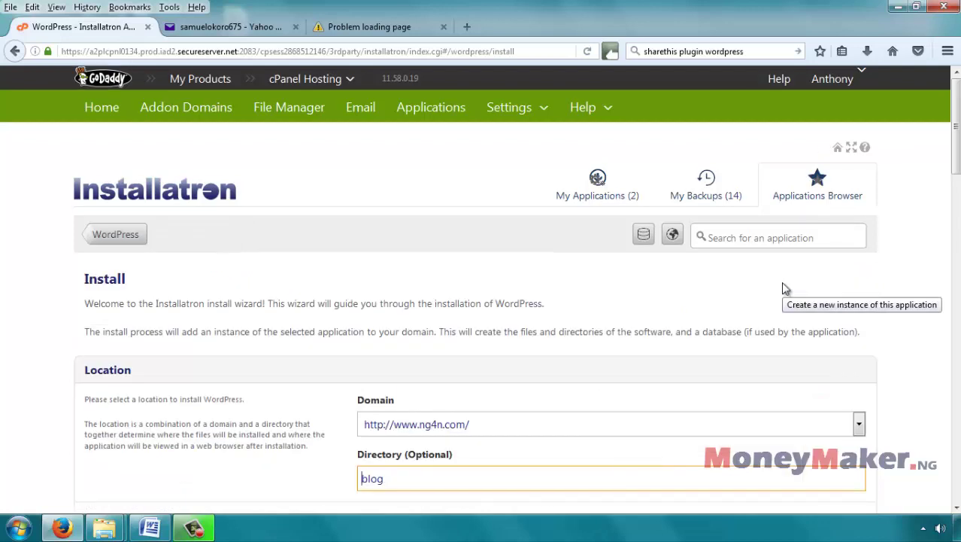
# Step: Choose resale.richnigerian.com as the WordPress install domain
pyautogui.scroll(-3, 858, 307)
pyautogui.scroll(-2, 860, 301)
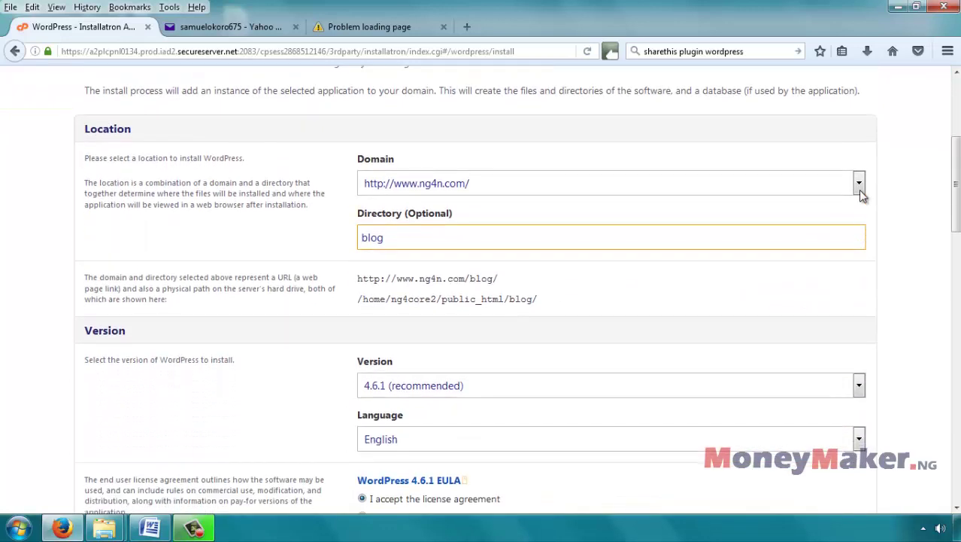
pyautogui.click(859, 192)
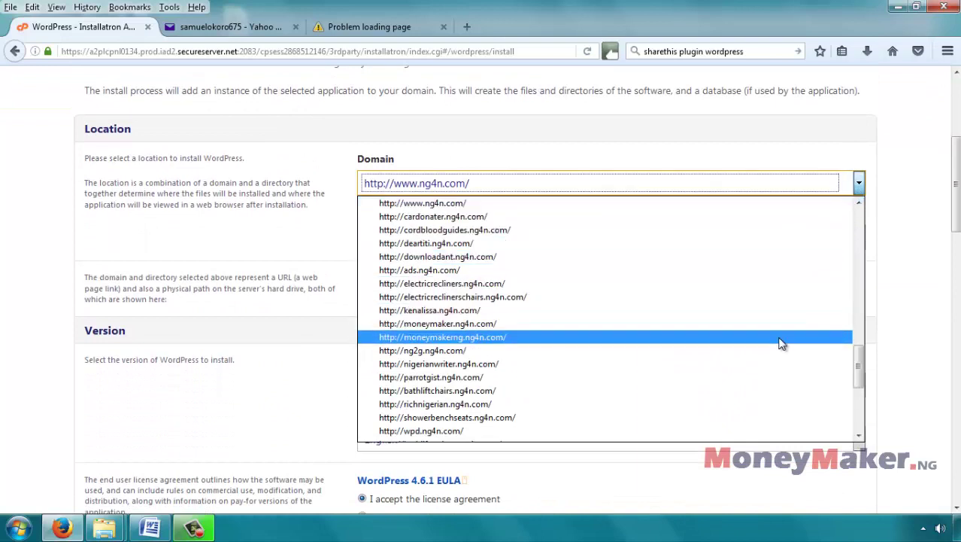
pyautogui.scroll(-1, 780, 342)
pyautogui.scroll(-4, 779, 342)
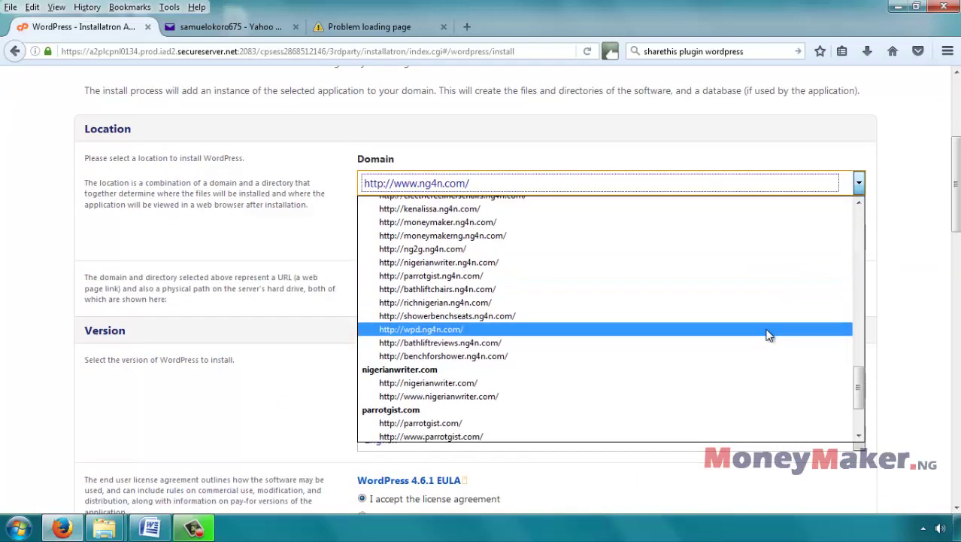
pyautogui.scroll(-1, 769, 335)
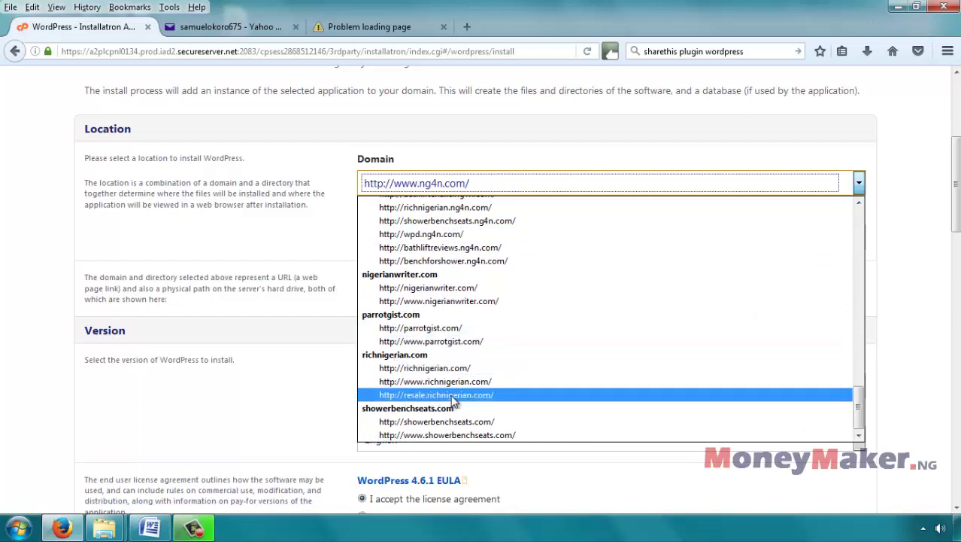
pyautogui.click(454, 395)
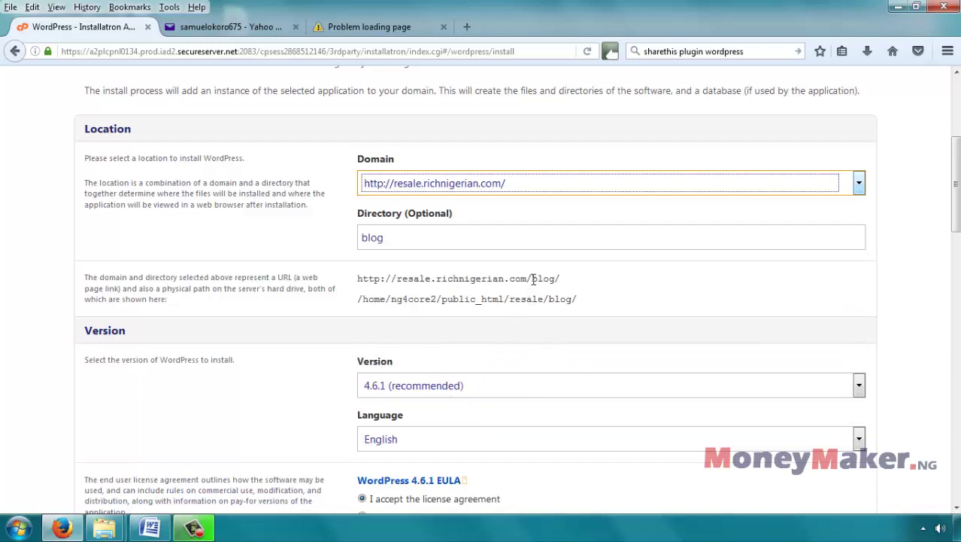
# Step: Delete 'blog' from the Directory field so WordPress installs at the domain root
pyautogui.moveTo(533, 279); pyautogui.dragTo(563, 279)
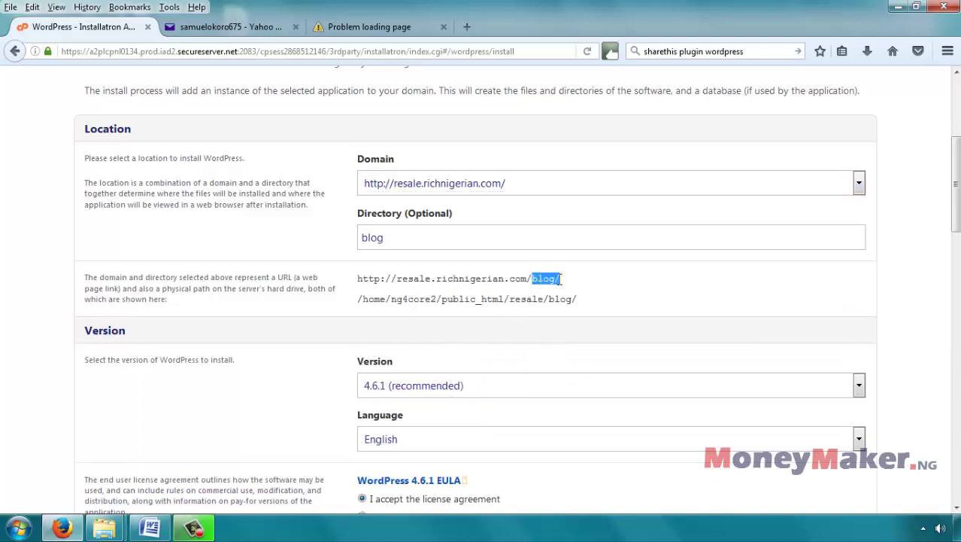
pyautogui.click(559, 279)
pyautogui.click(399, 238)
pyautogui.moveTo(400, 238); pyautogui.dragTo(344, 238)
pyautogui.press('BackSpace')
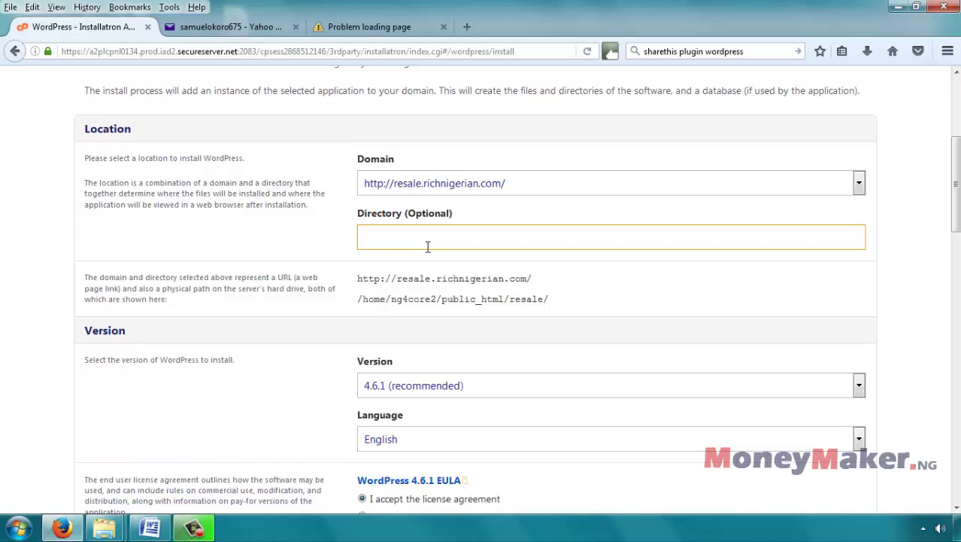
pyautogui.click(455, 344)
pyautogui.scroll(-1, 469, 343)
pyautogui.scroll(-3, 469, 340)
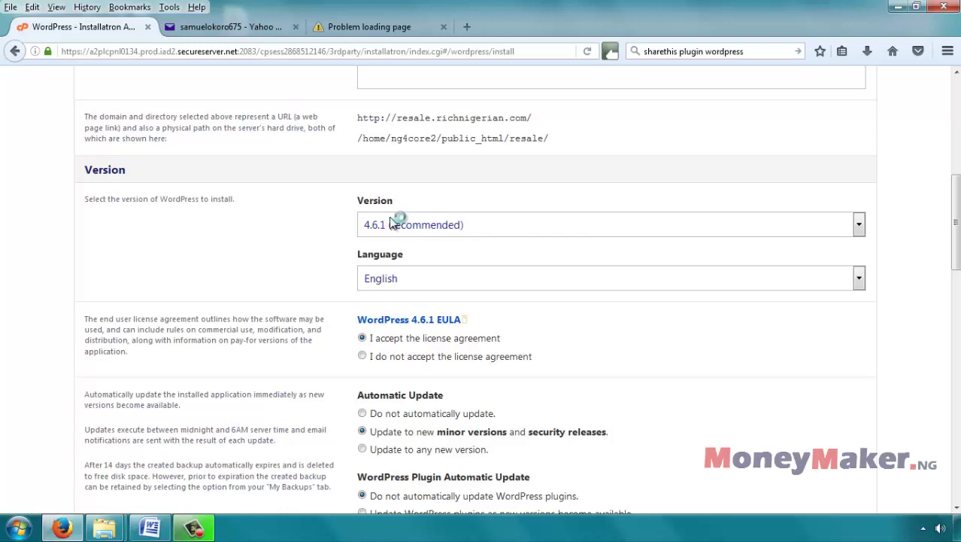
pyautogui.click(412, 228)
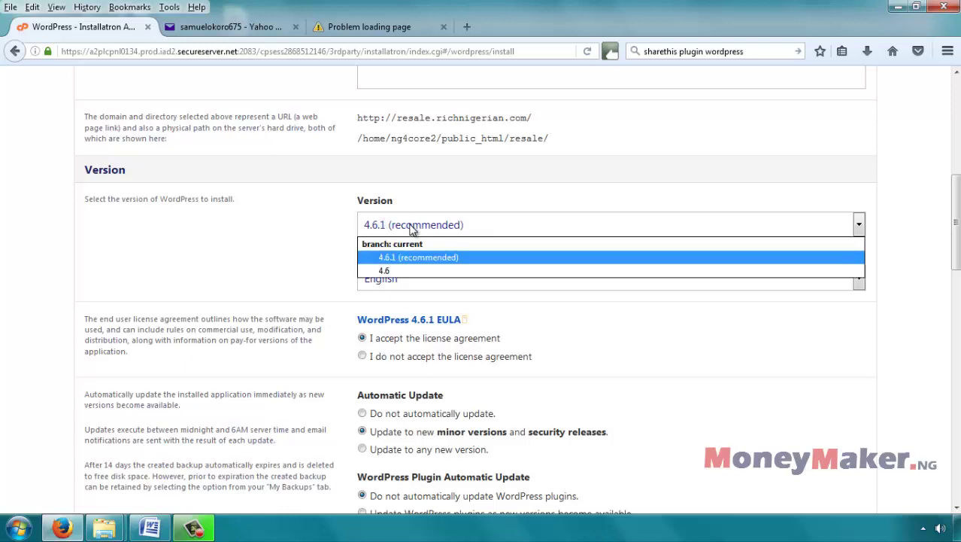
pyautogui.click(412, 228)
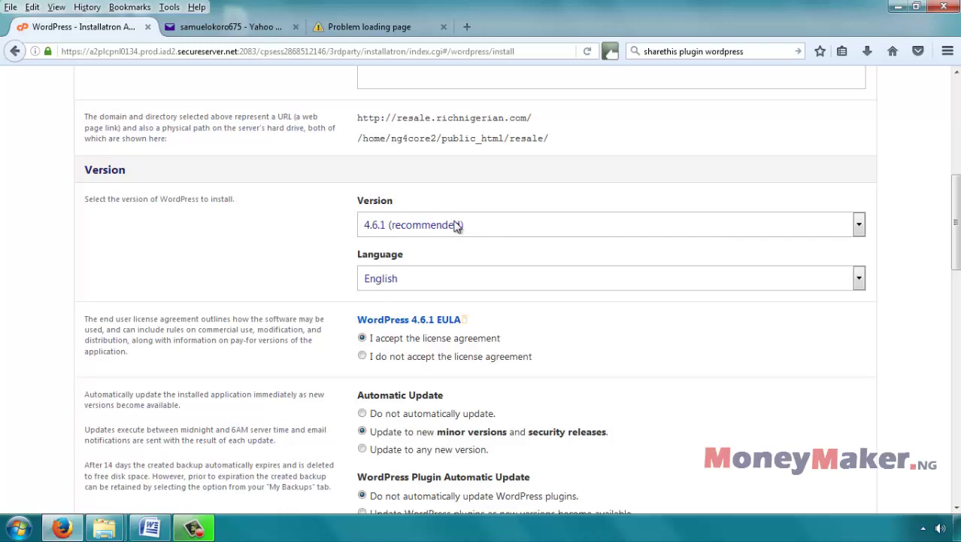
pyautogui.click(362, 356)
pyautogui.scroll(-4, 533, 337)
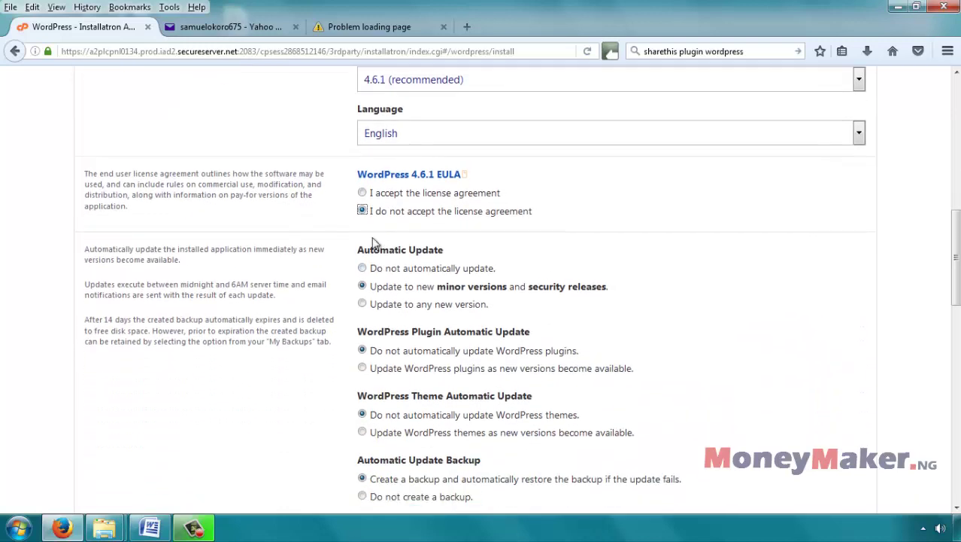
pyautogui.click(363, 189)
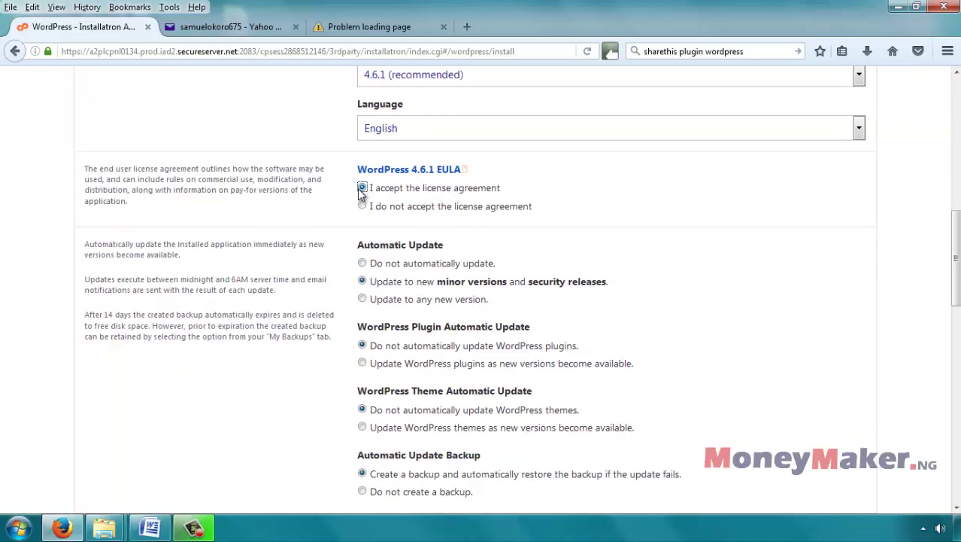
pyautogui.scroll(-2, 362, 192)
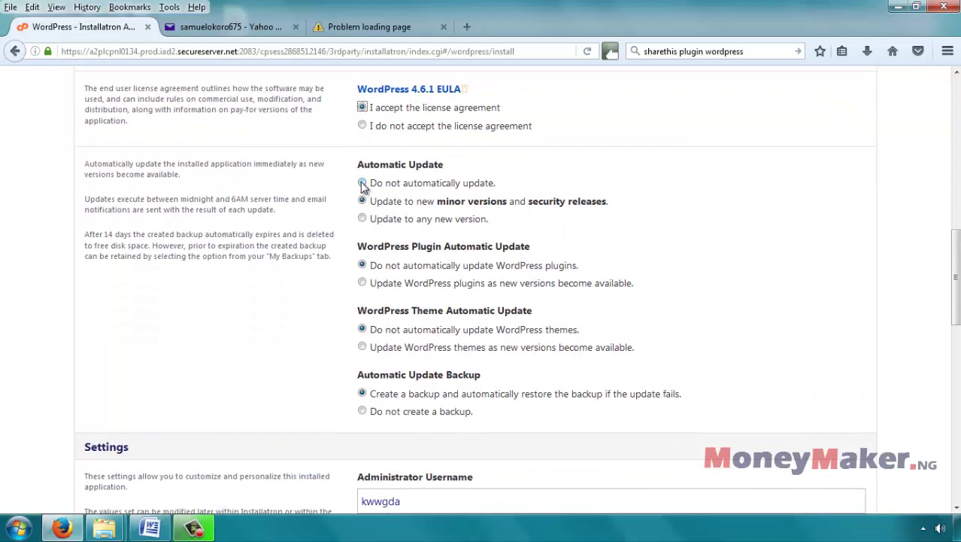
# Step: Set WordPress to auto-update to any new version while plugins stay off auto-update
pyautogui.click(362, 183)
pyautogui.click(363, 202)
pyautogui.click(362, 219)
pyautogui.click(362, 265)
pyautogui.click(362, 266)
# Step: Disable automatic theme updates and keep the backup-and-restore option before updates
pyautogui.click(362, 347)
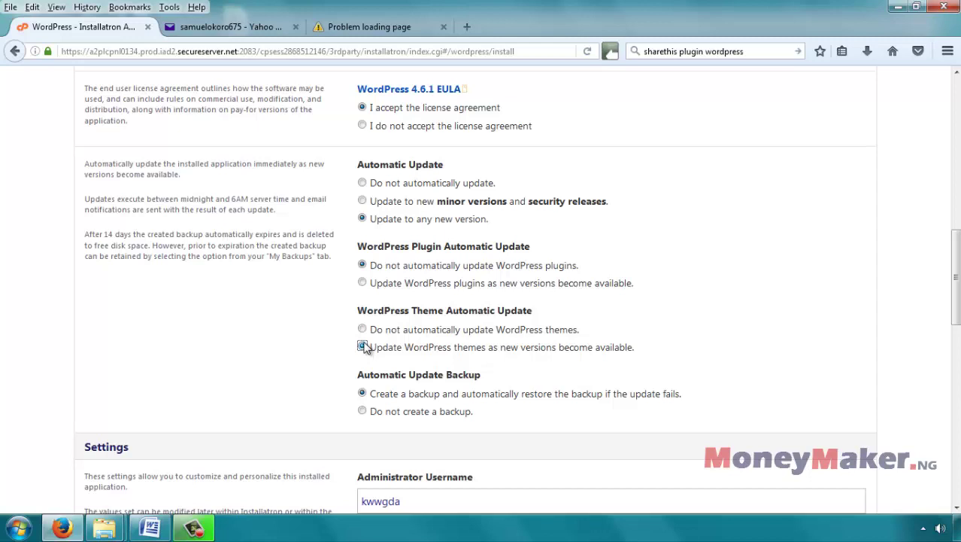
pyautogui.click(362, 330)
pyautogui.click(362, 347)
pyautogui.click(363, 329)
pyautogui.scroll(-4, 363, 331)
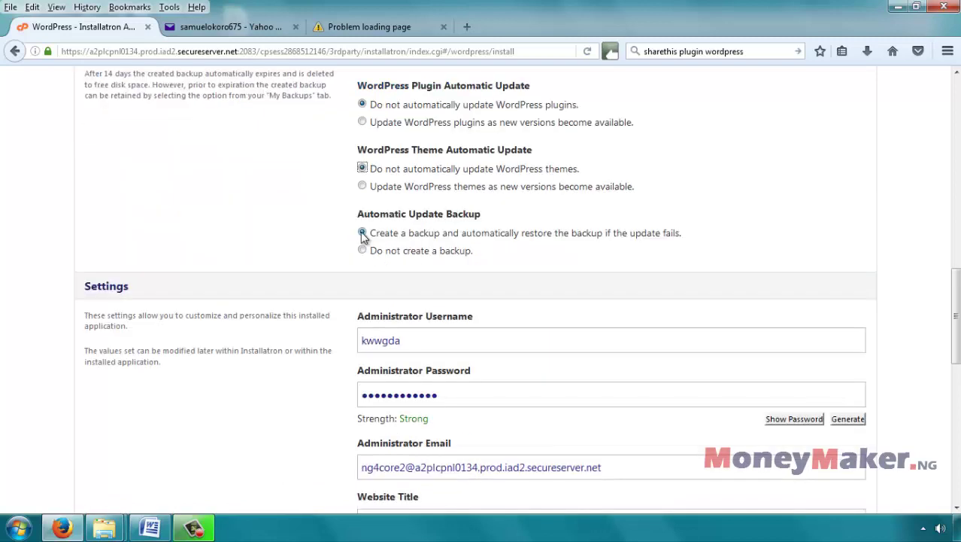
pyautogui.click(363, 234)
pyautogui.scroll(-3, 339, 240)
pyautogui.scroll(1, 406, 226)
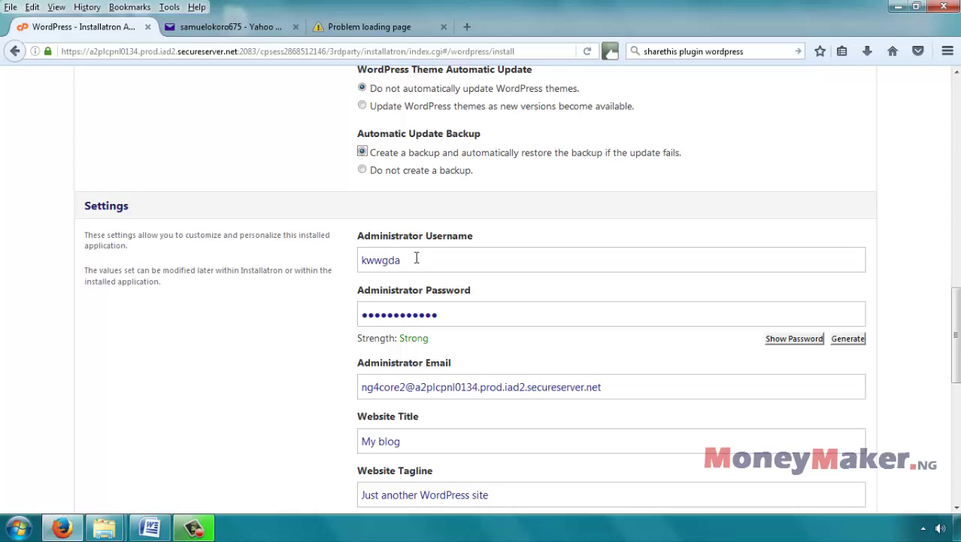
# Step: Change the administrator username to 'resss1'
pyautogui.click(416, 258)
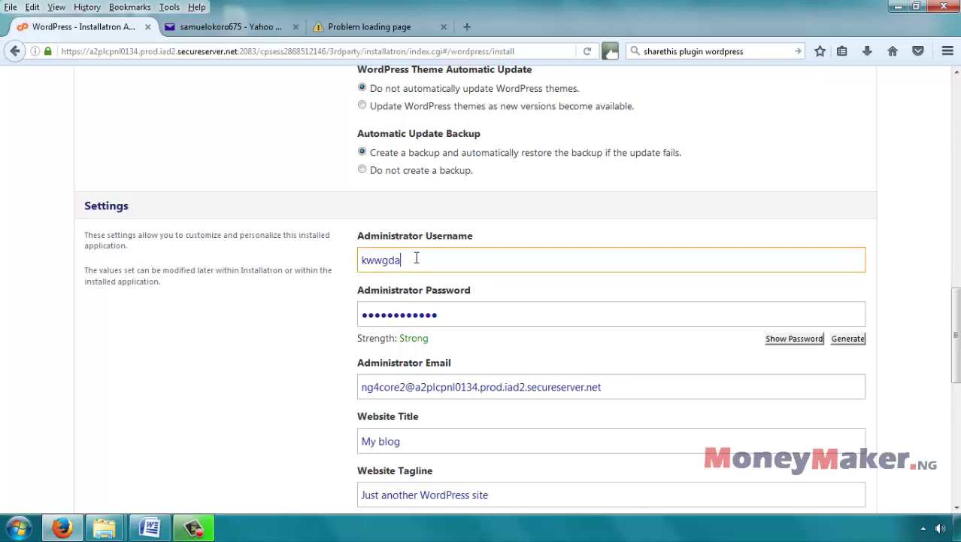
pyautogui.moveTo(457, 263); pyautogui.dragTo(322, 264)
pyautogui.write('resss1')
pyautogui.press('Tab')
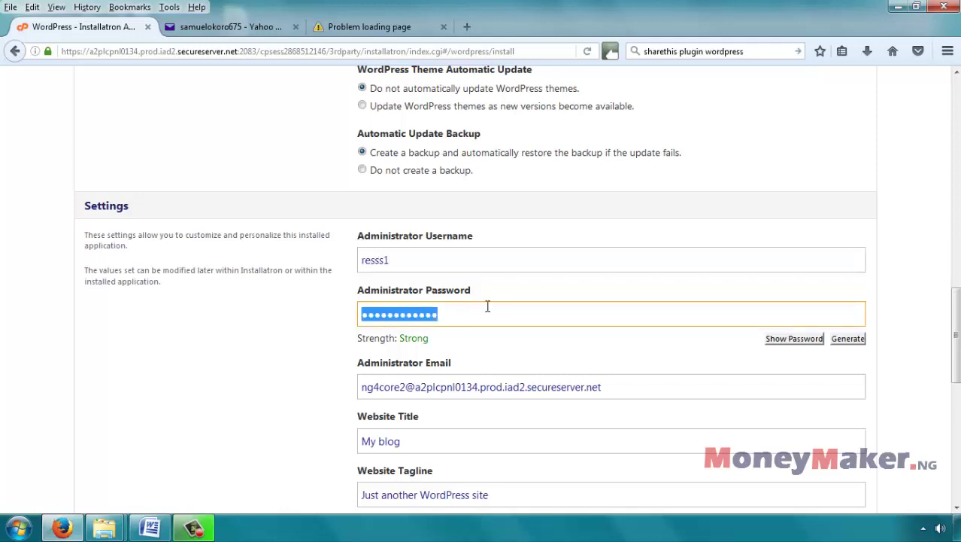
# Step: Replace the generated administrator password with a new password
pyautogui.click(497, 312)
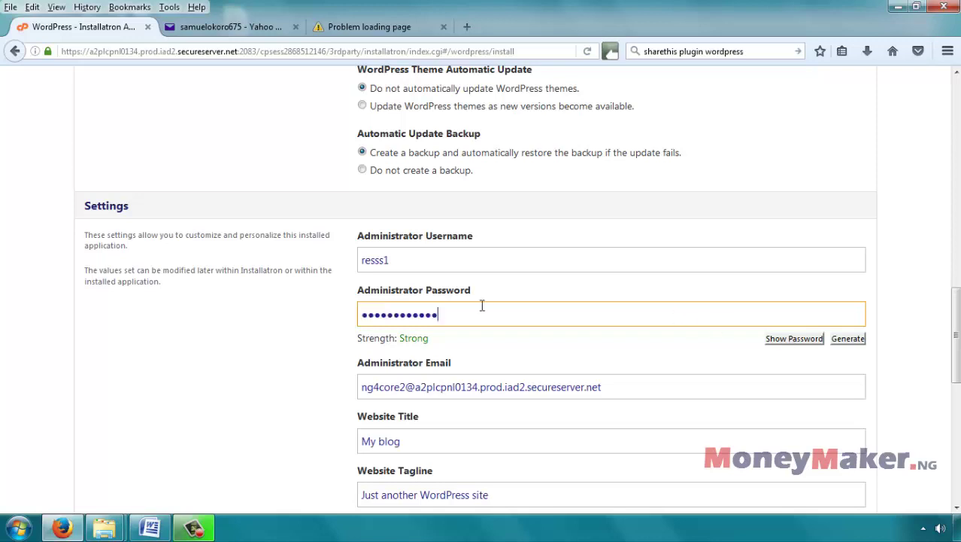
pyautogui.moveTo(476, 307); pyautogui.dragTo(343, 313)
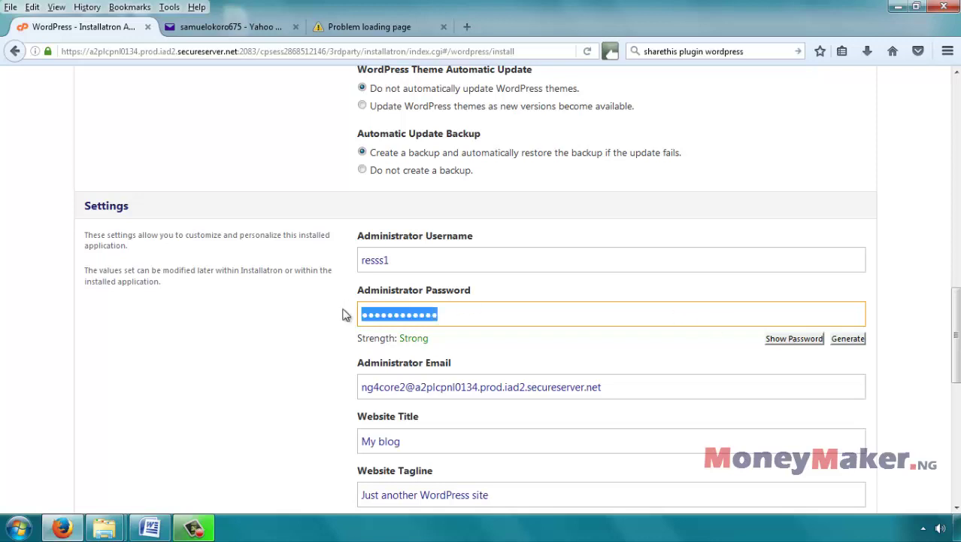
pyautogui.click(799, 340)
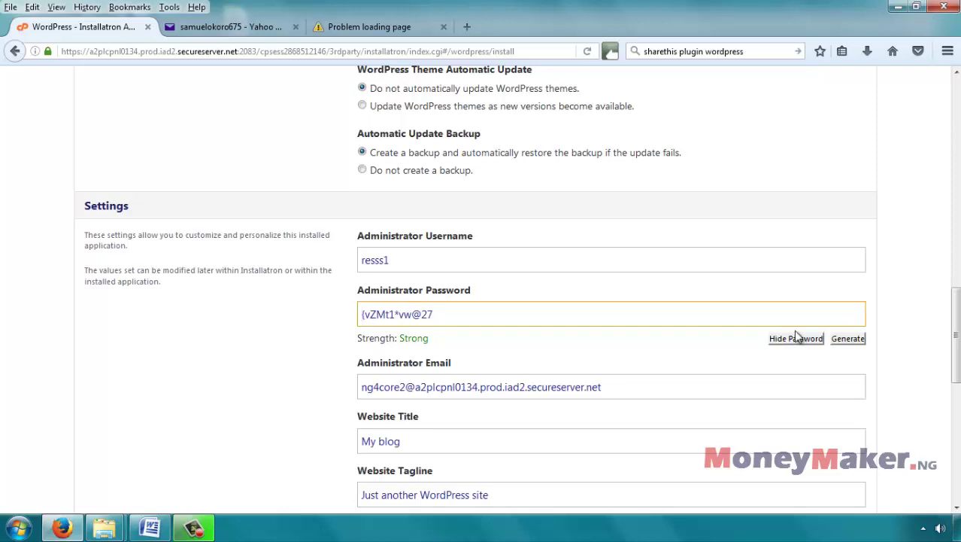
pyautogui.click(797, 342)
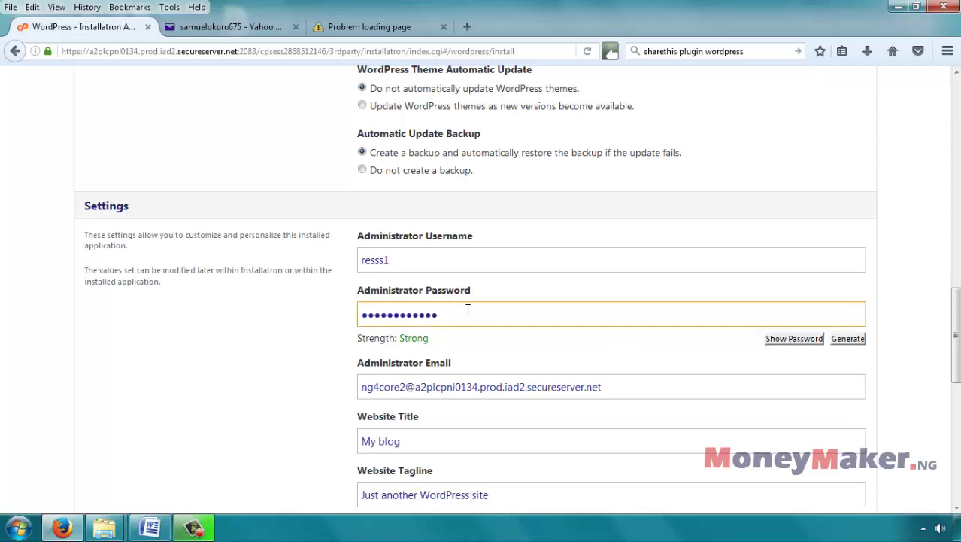
pyautogui.doubleClick(633, 312)
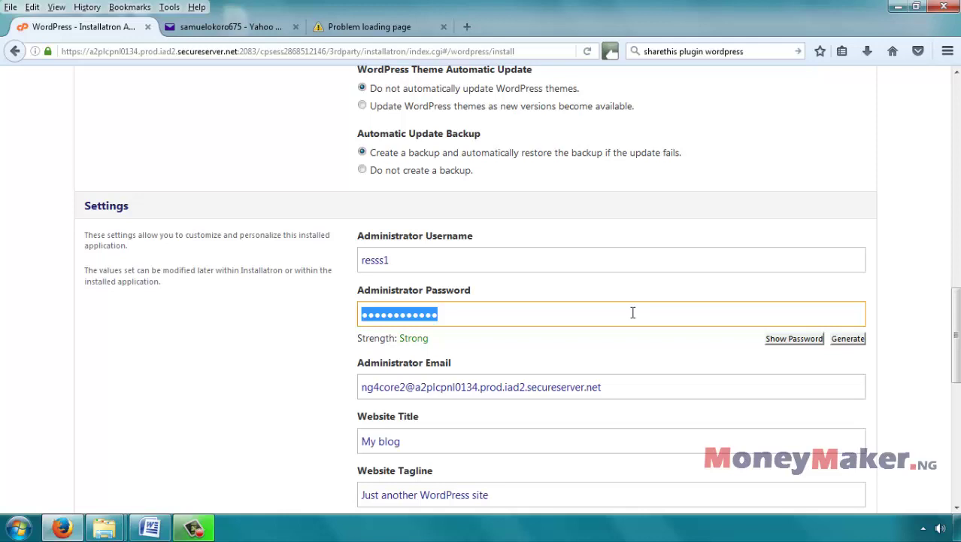
pyautogui.write('*******')
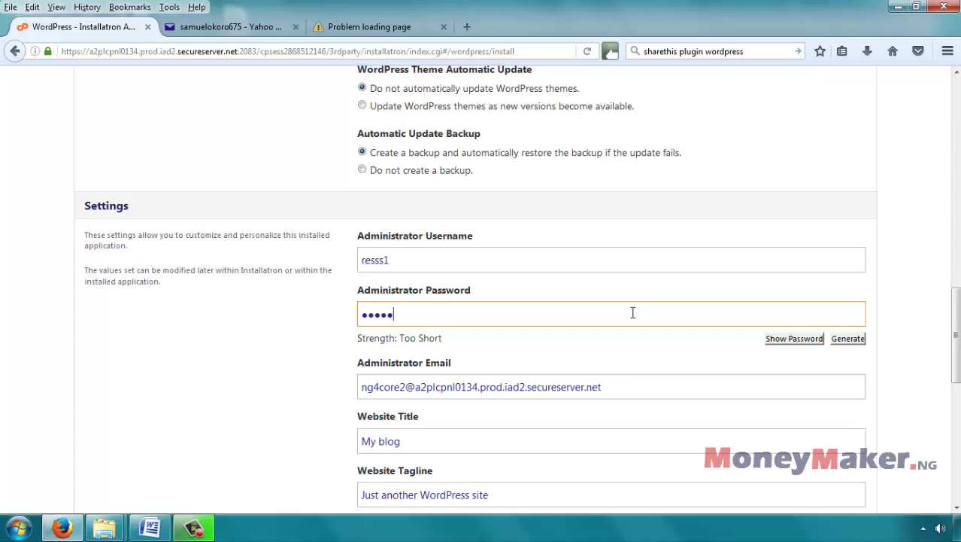
pyautogui.write('**')
pyautogui.press('Home')
# Step: Replace the administrator email with the owner's Yahoo email address
pyautogui.click(625, 386)
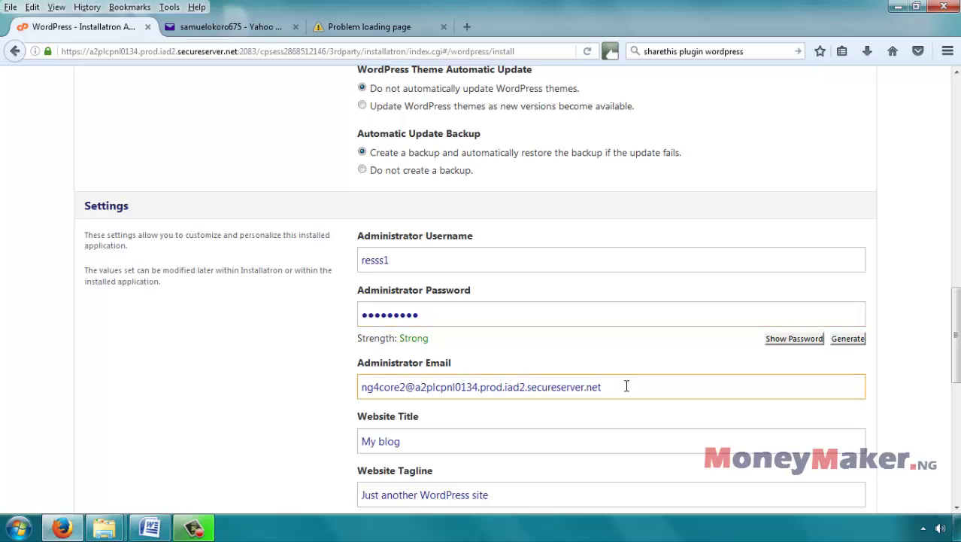
pyautogui.moveTo(626, 386); pyautogui.dragTo(343, 367)
pyautogui.scroll(-5, 560, 284)
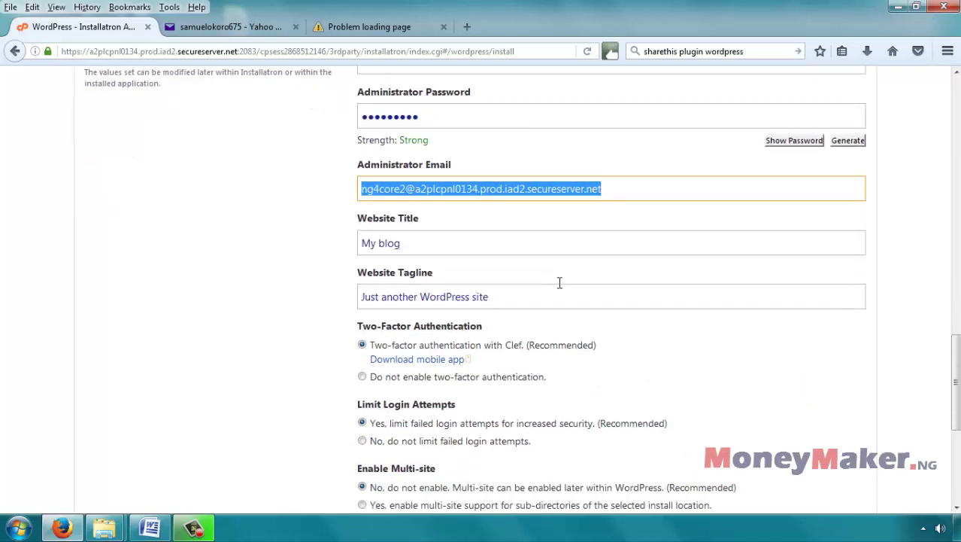
pyautogui.scroll(-1, 560, 282)
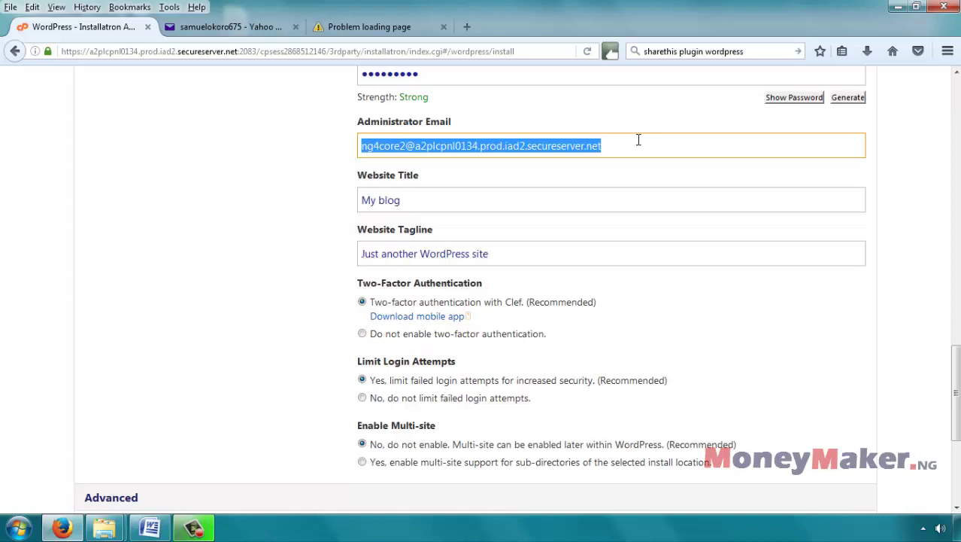
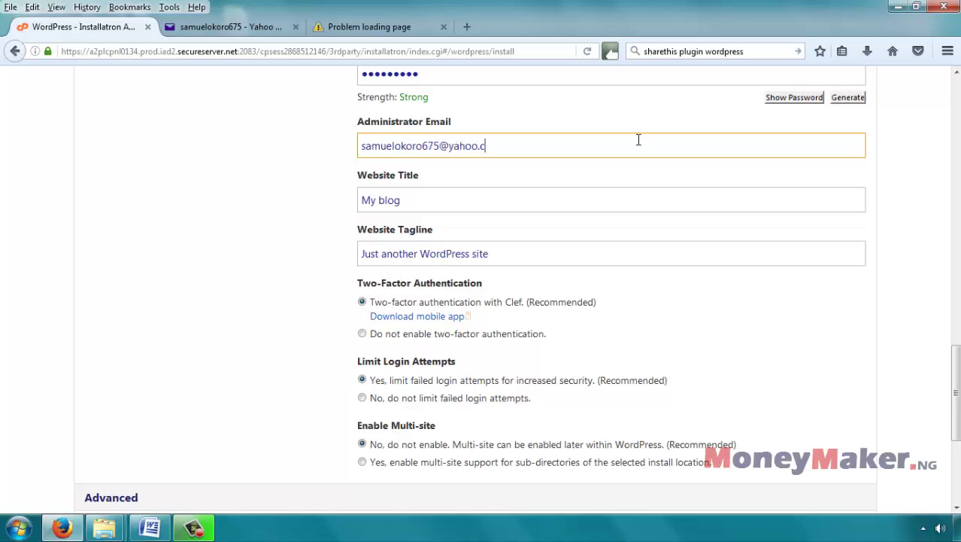
pyautogui.press('Tab')
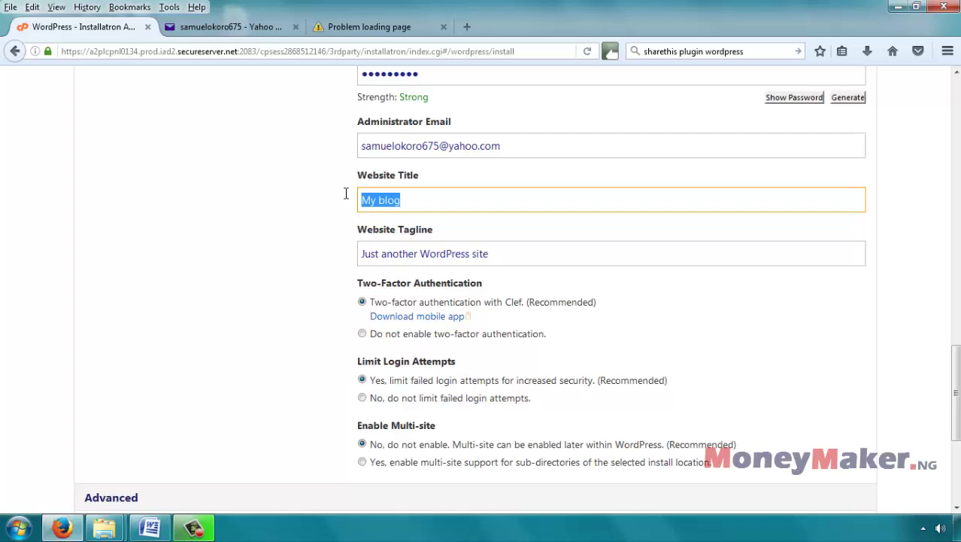
# Step: Enter 'Resale Rights Ebooks' as title and 'MRR, PLR and Resale Rights Ebooks and videos' as tagline
pyautogui.write('Resale Righ')
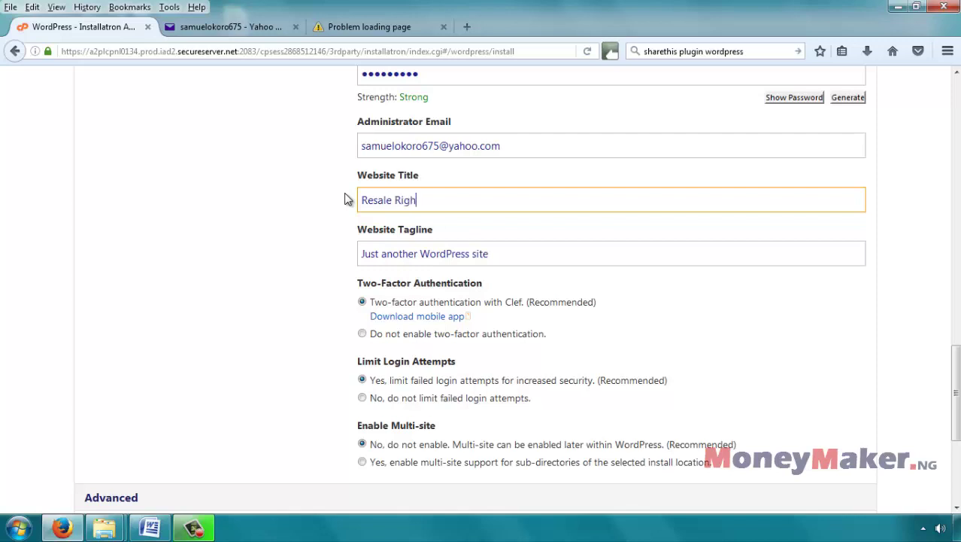
pyautogui.write('ts Ebooks')
pyautogui.press('Tab')
pyautogui.write('Re')
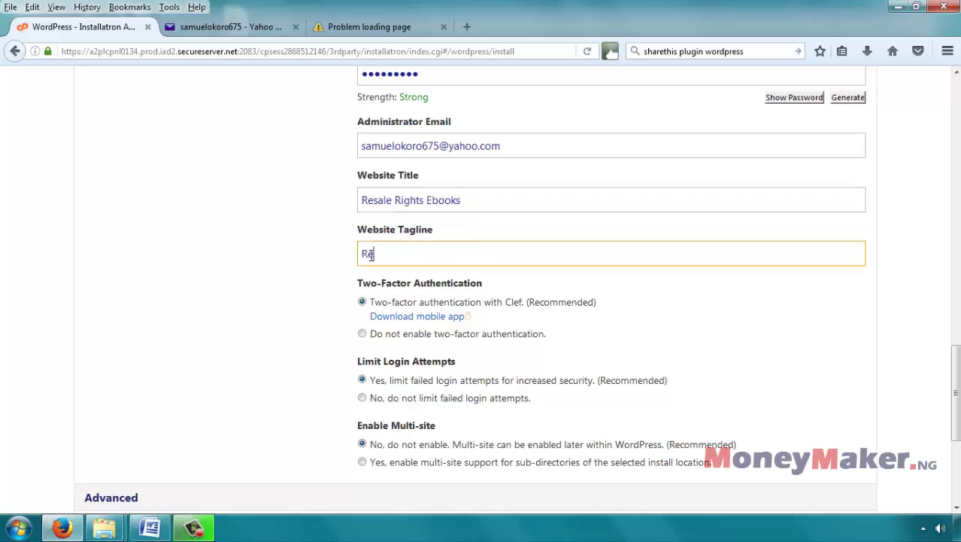
pyautogui.press('BackSpace')
pyautogui.press('BackSpace')
pyautogui.write('MRR, PLR and Res')
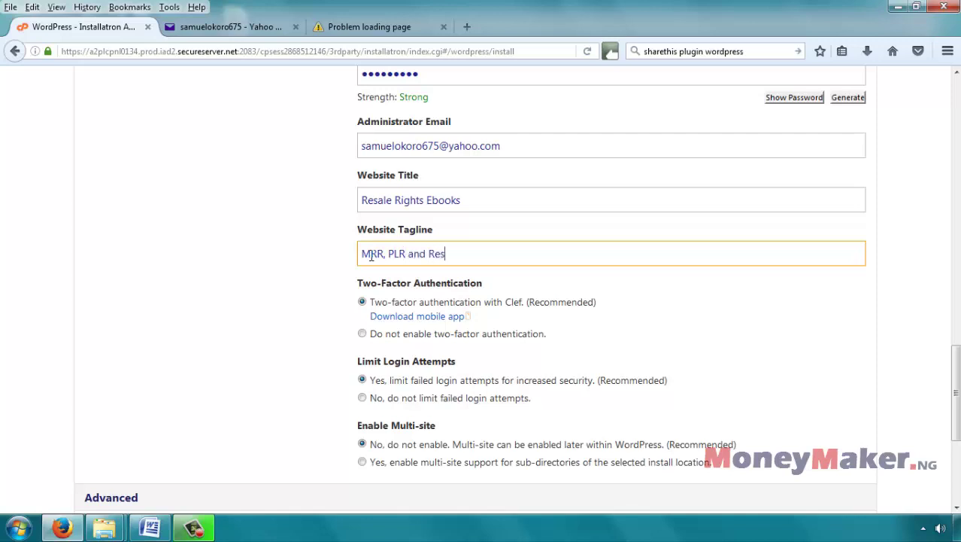
pyautogui.write('ale Rights Ebooks')
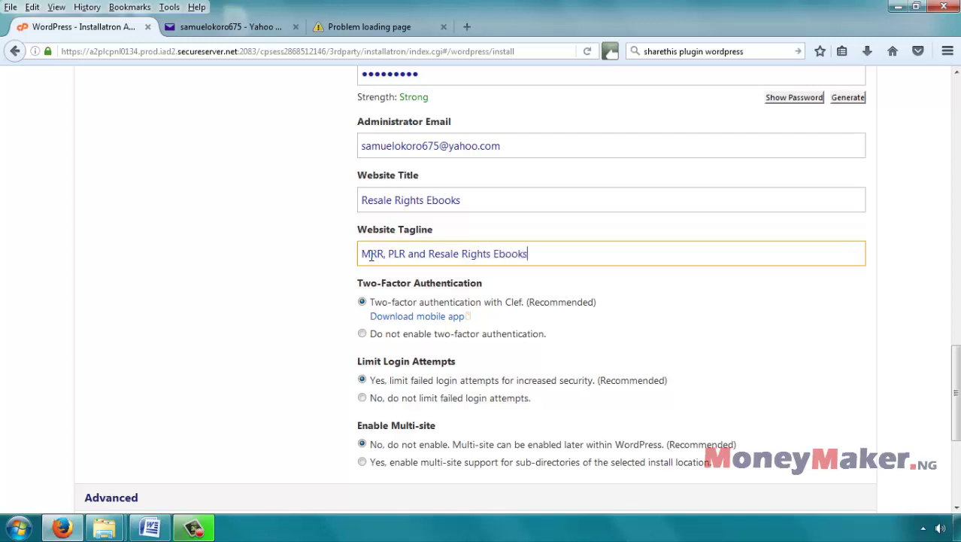
pyautogui.write(' and videos')
pyautogui.click(469, 200)
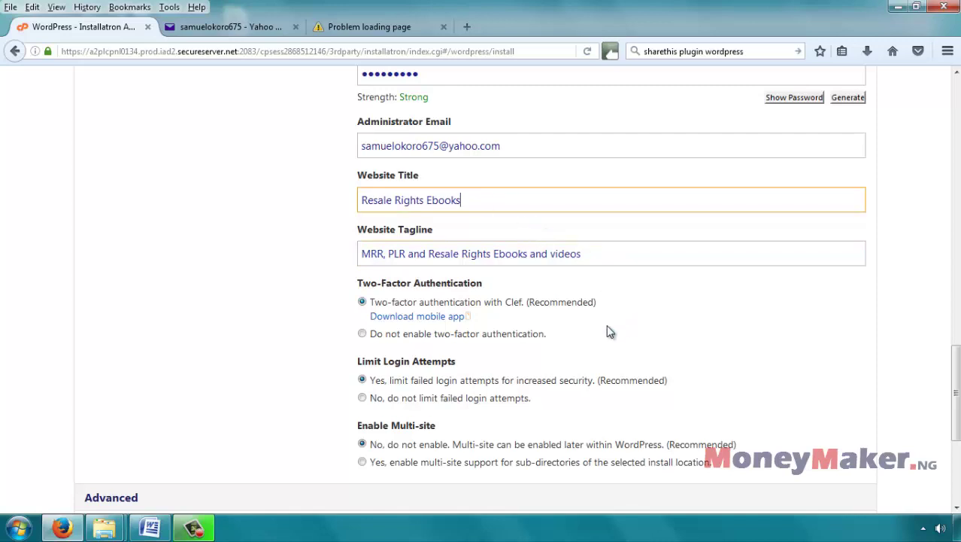
pyautogui.scroll(-2, 607, 333)
# Step: Select 'Do not enable two-factor authentication' for the WordPress install
pyautogui.click(362, 254)
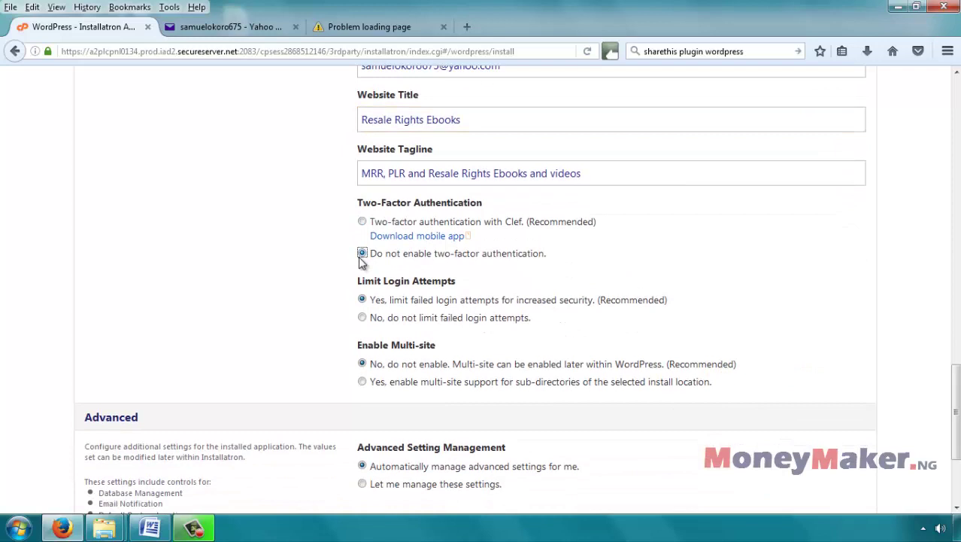
pyautogui.scroll(-2, 338, 282)
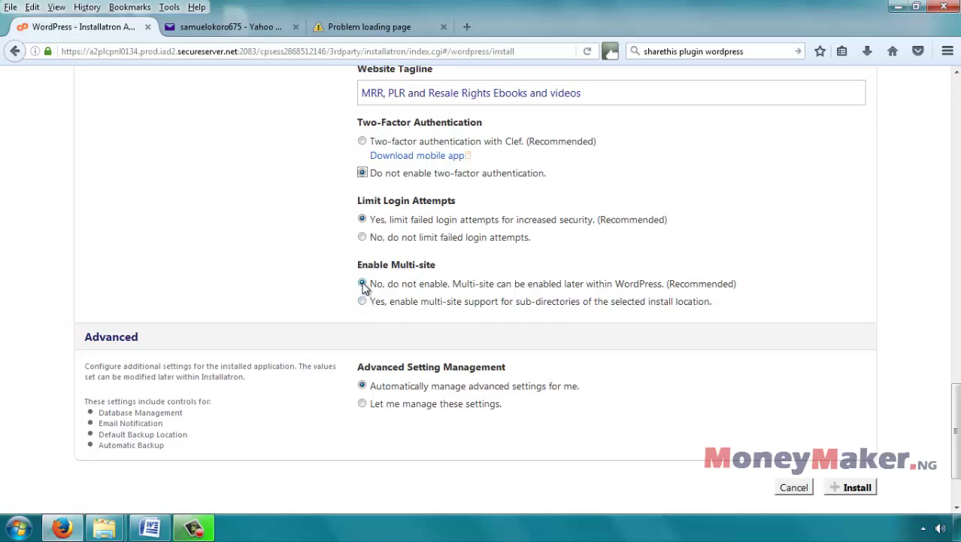
pyautogui.scroll(-2, 406, 331)
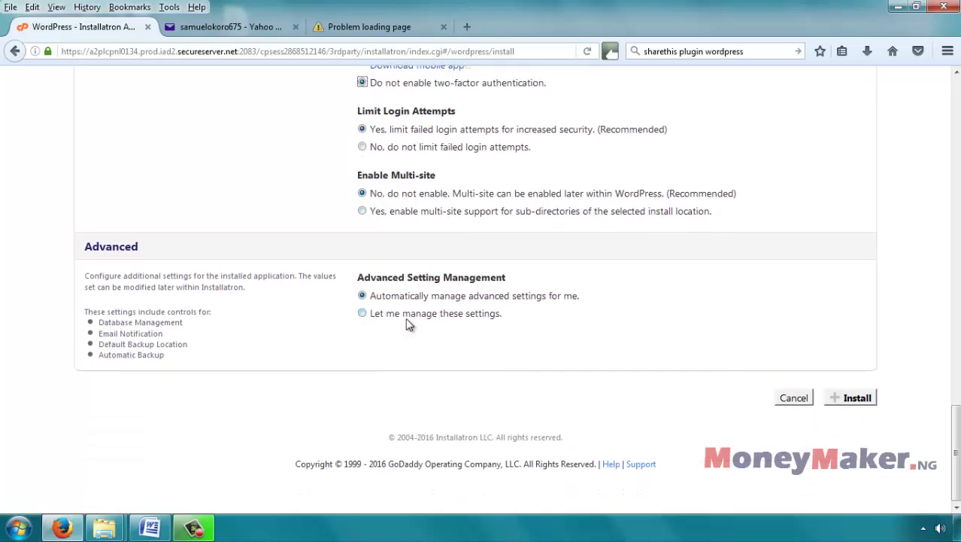
# Step: Choose 'Let me manage these settings' under Advanced and enable 7 daily automatic backups
pyautogui.click(362, 314)
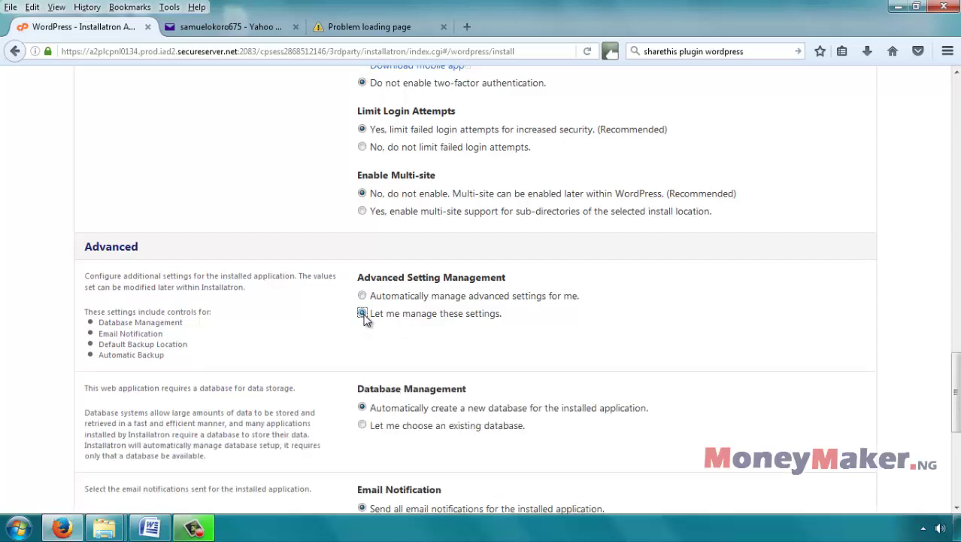
pyautogui.scroll(-4, 588, 295)
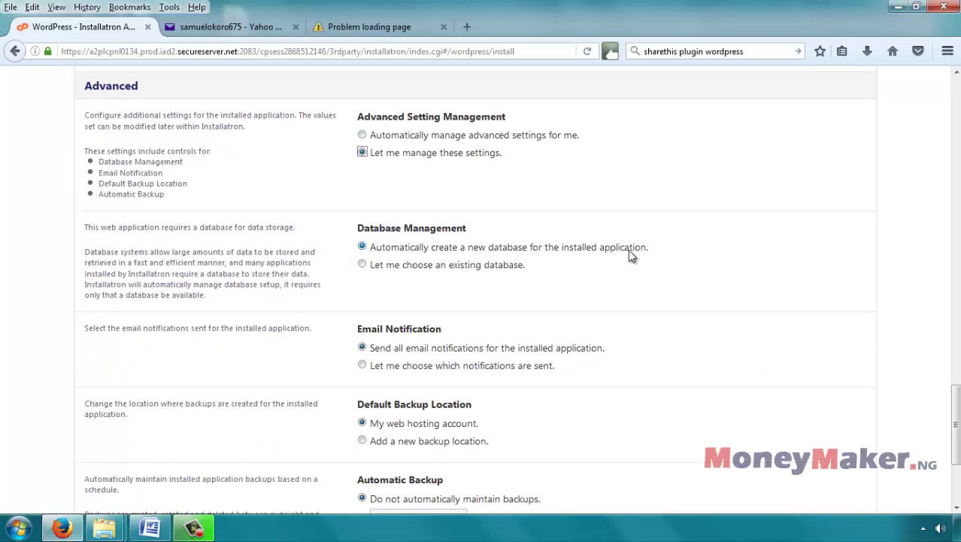
pyautogui.scroll(-2, 631, 253)
pyautogui.scroll(-2, 451, 218)
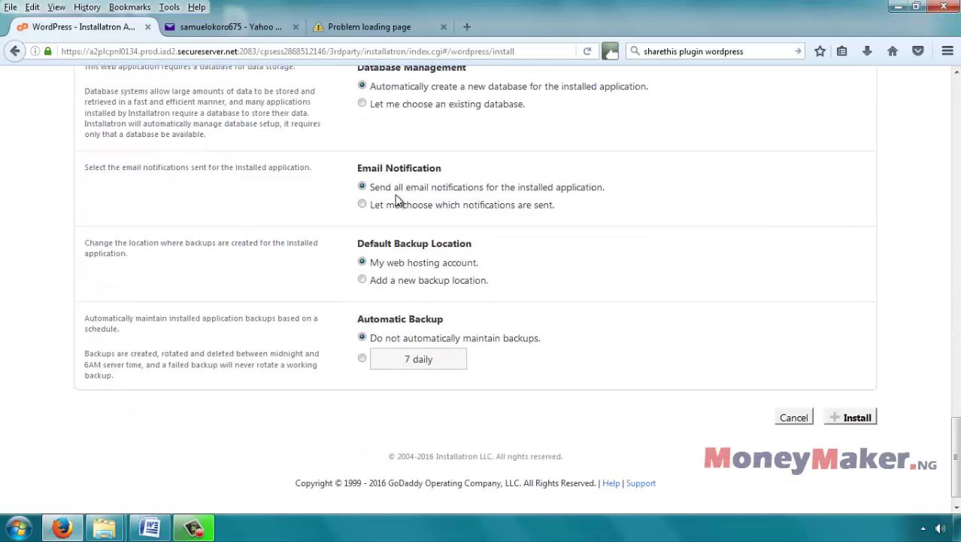
pyautogui.scroll(-1, 564, 211)
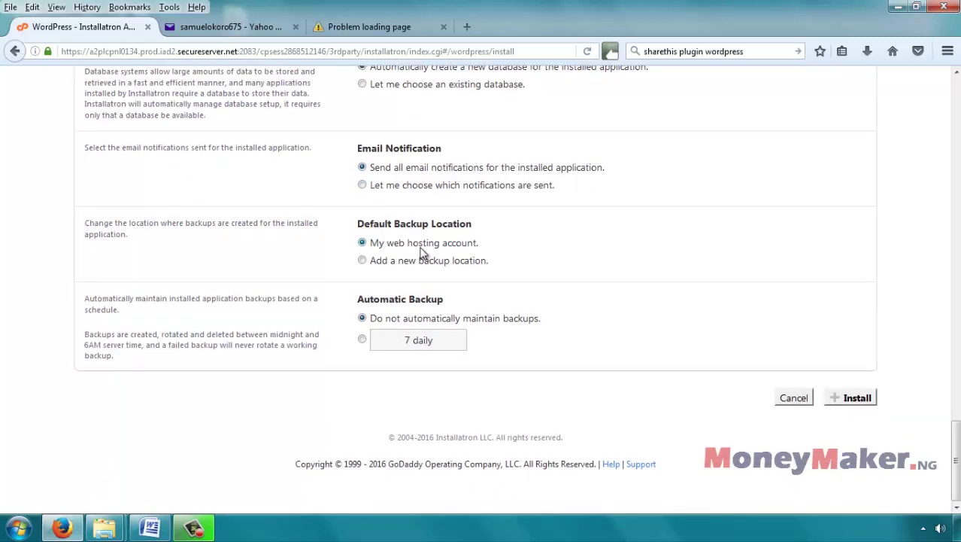
pyautogui.click(361, 341)
pyautogui.scroll(5, 696, 235)
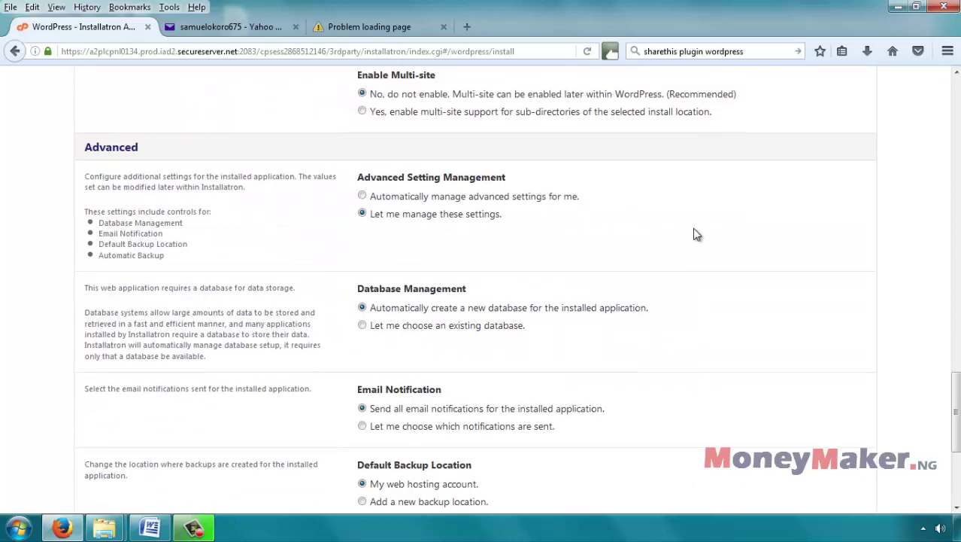
pyautogui.scroll(-5, 700, 240)
pyautogui.scroll(8, 707, 252)
pyautogui.scroll(15, 707, 254)
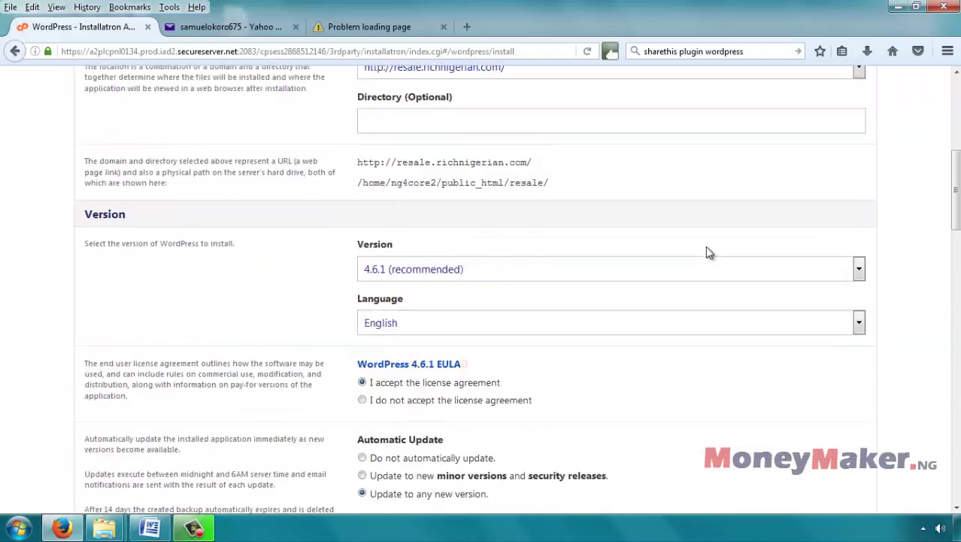
pyautogui.scroll(-20, 707, 253)
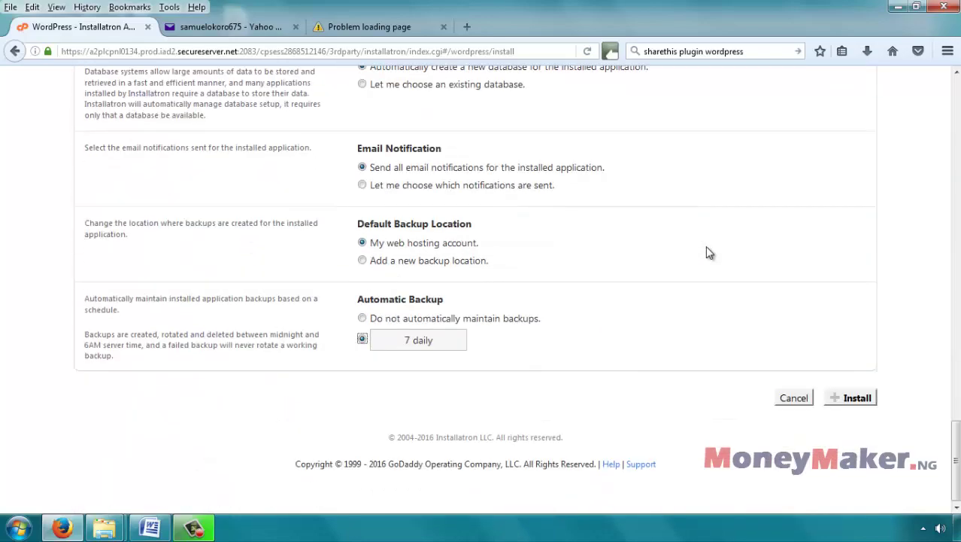
# Step: Run the WordPress installation and dismiss Firefox's remember-login prompt
pyautogui.click(855, 398)
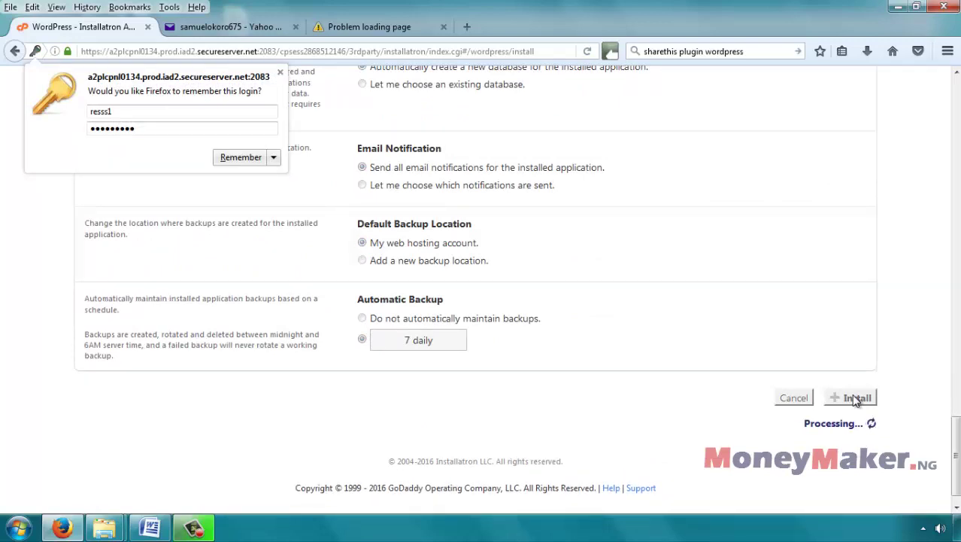
pyautogui.moveTo(805, 421); pyautogui.dragTo(876, 425)
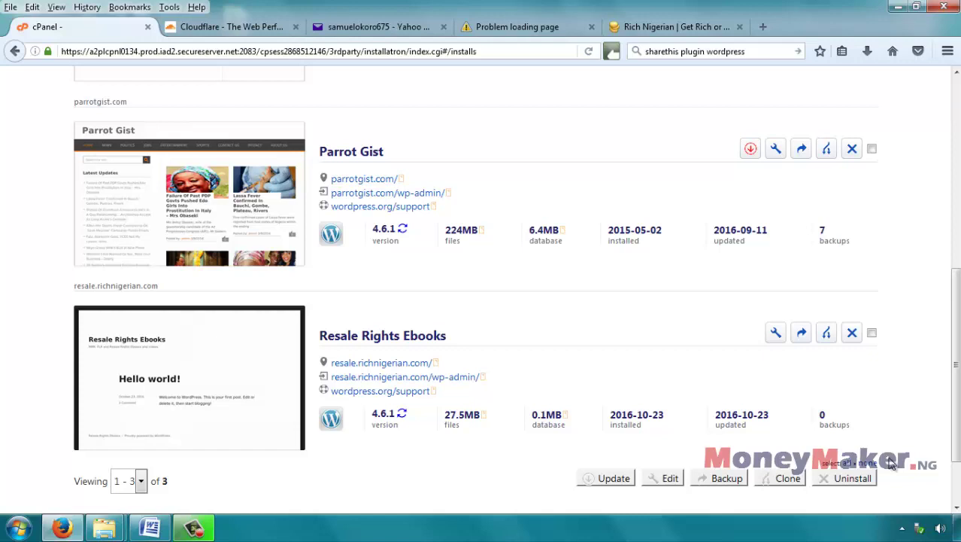
# Step: Open the '[Installatron] WordPress installed' email in Yahoo Mail
pyautogui.click(371, 26)
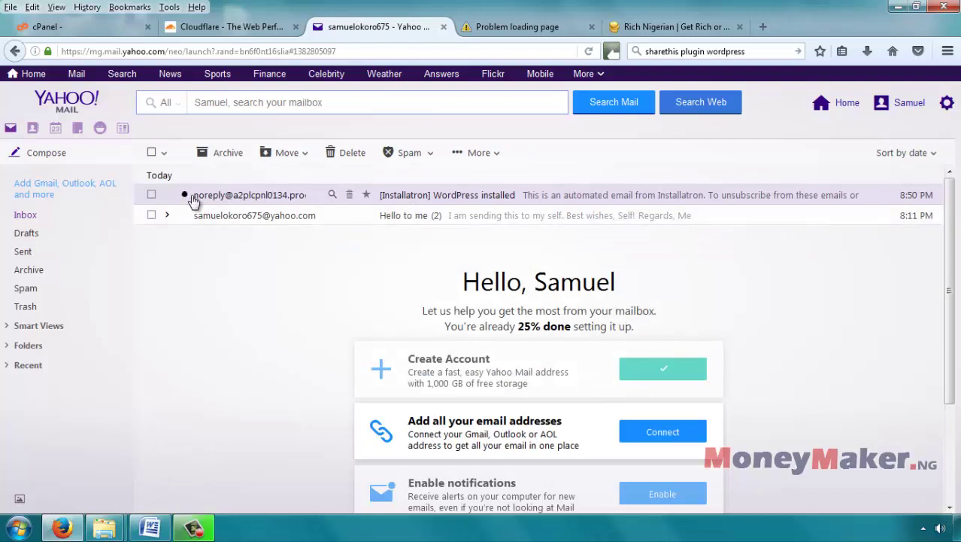
pyautogui.click(630, 198)
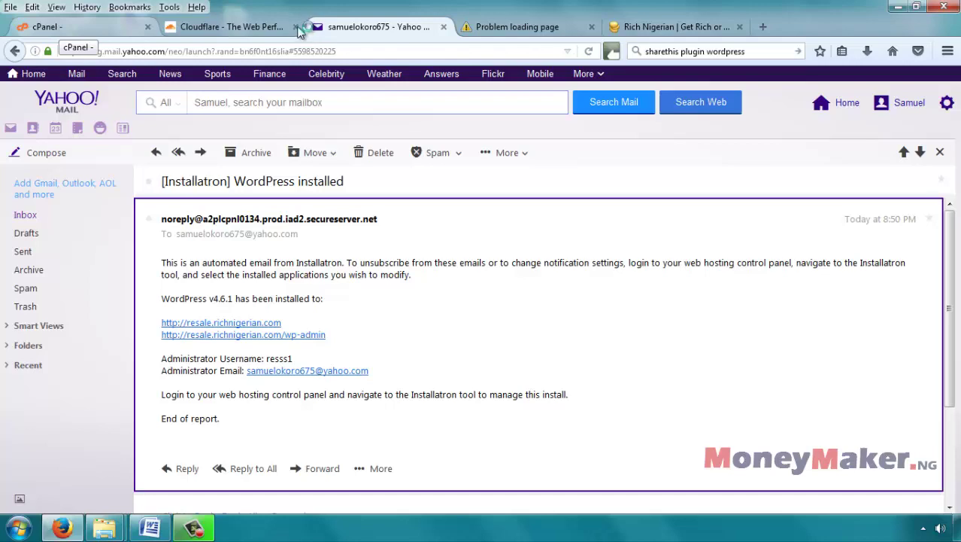
# Step: Scroll the Installatron installs list to find the Resale Rights Ebooks site at resale.richnigerian.com
pyautogui.click(90, 31)
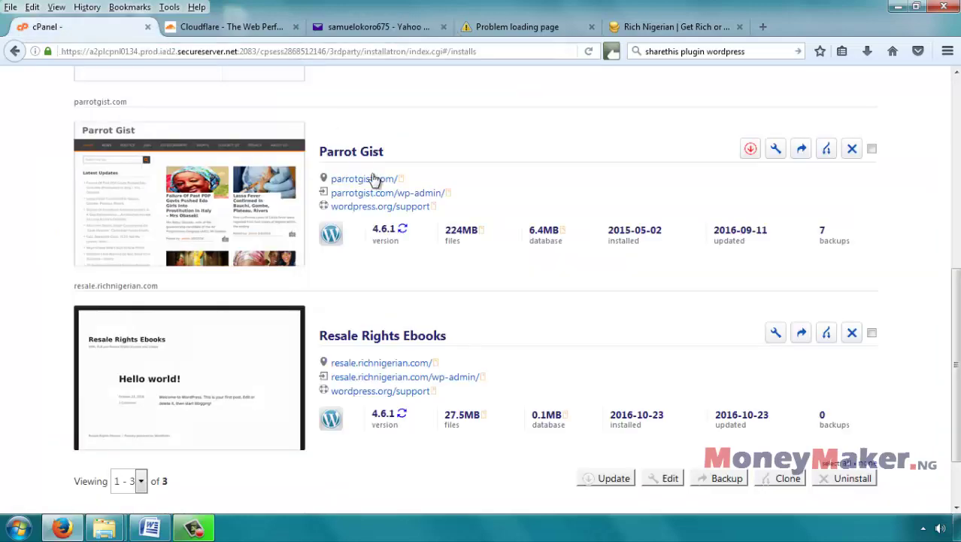
pyautogui.scroll(5, 880, 218)
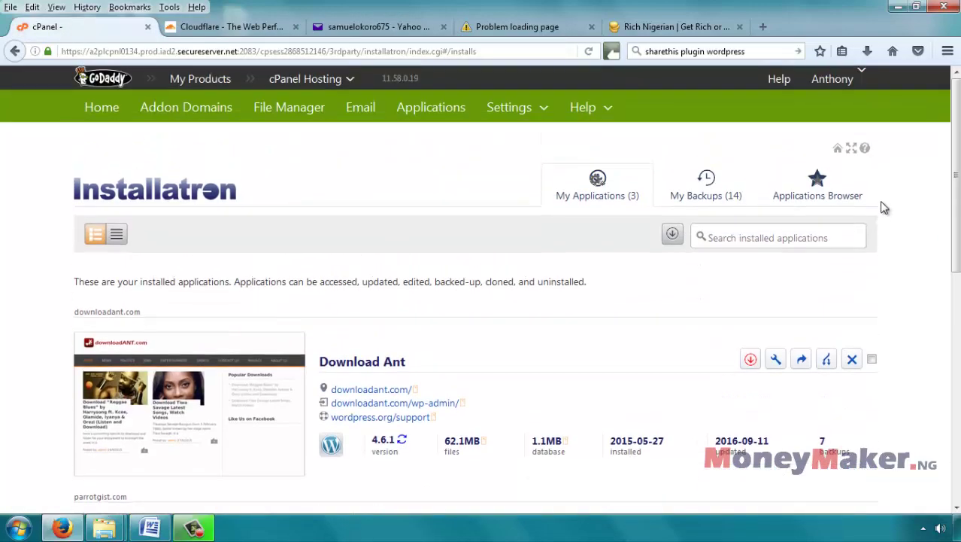
pyautogui.scroll(-2, 884, 211)
pyautogui.scroll(-5, 884, 214)
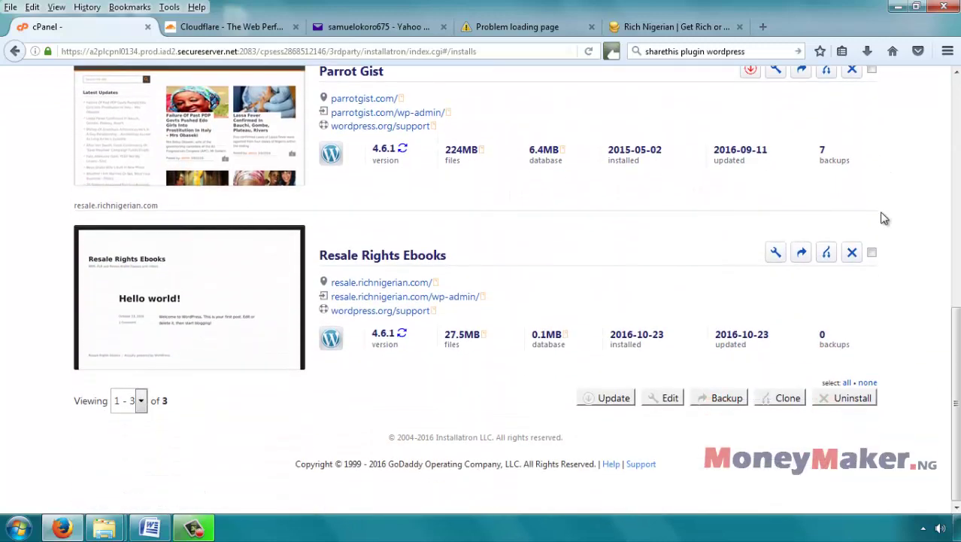
pyautogui.scroll(5, 883, 218)
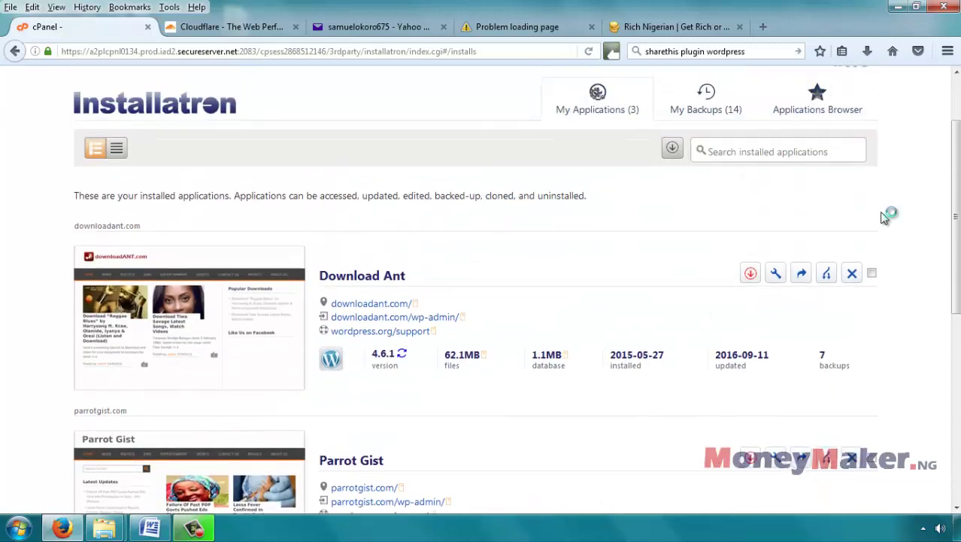
pyautogui.scroll(-5, 884, 218)
pyautogui.scroll(-1, 883, 218)
pyautogui.scroll(5, 883, 218)
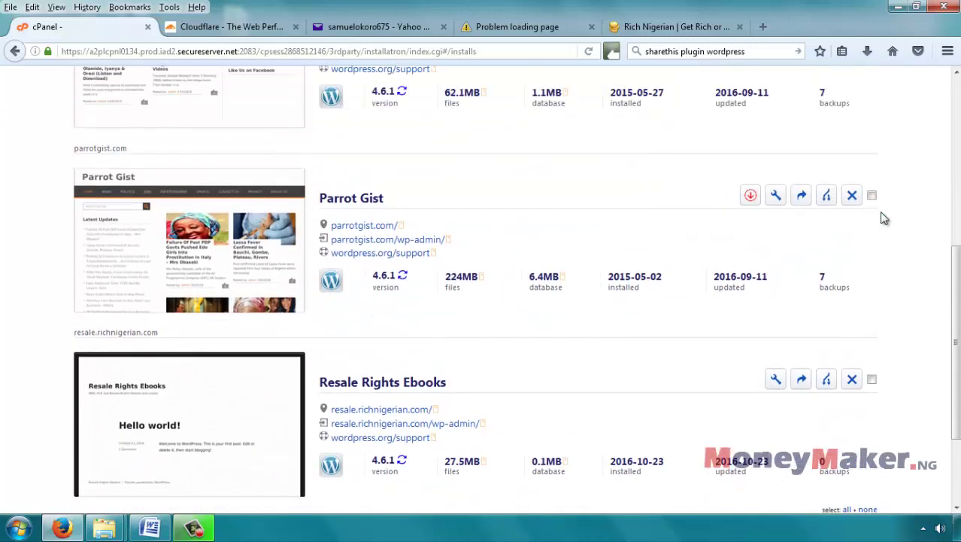
pyautogui.scroll(-5, 884, 218)
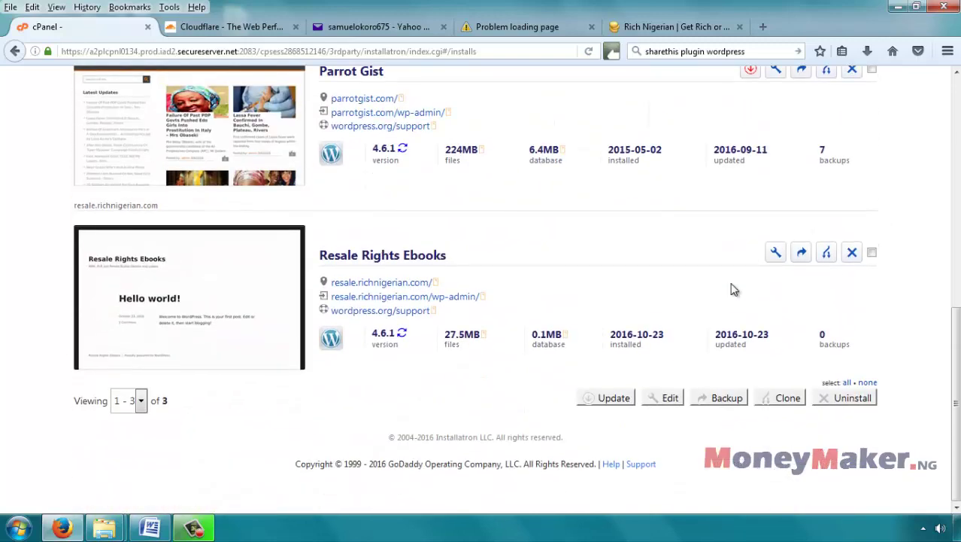